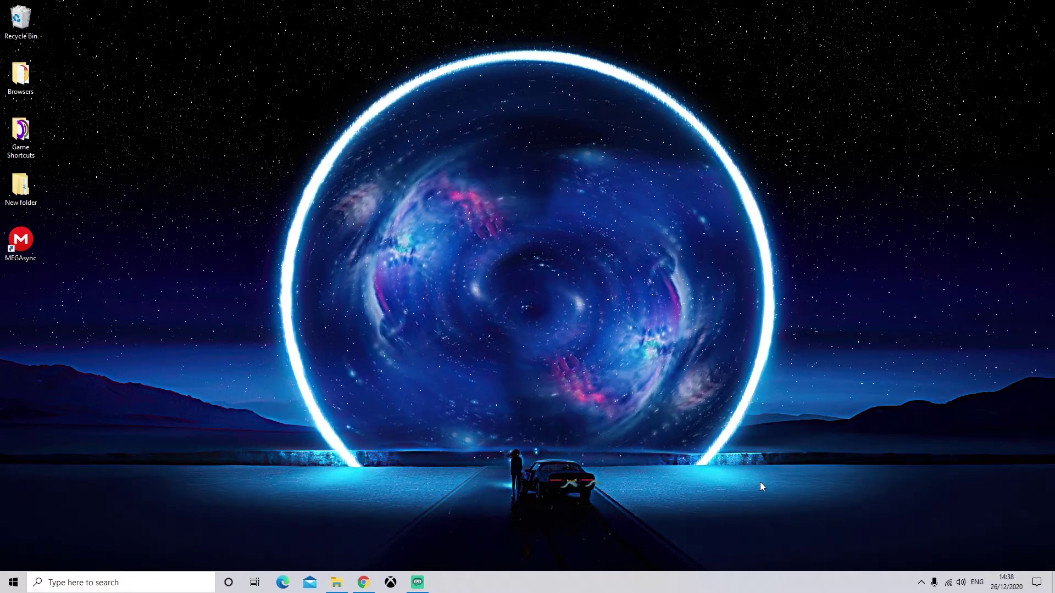
- Restore the File Explorer window that shows the GCFscape folder with x64, x86 and Readme
left_click(336, 582)
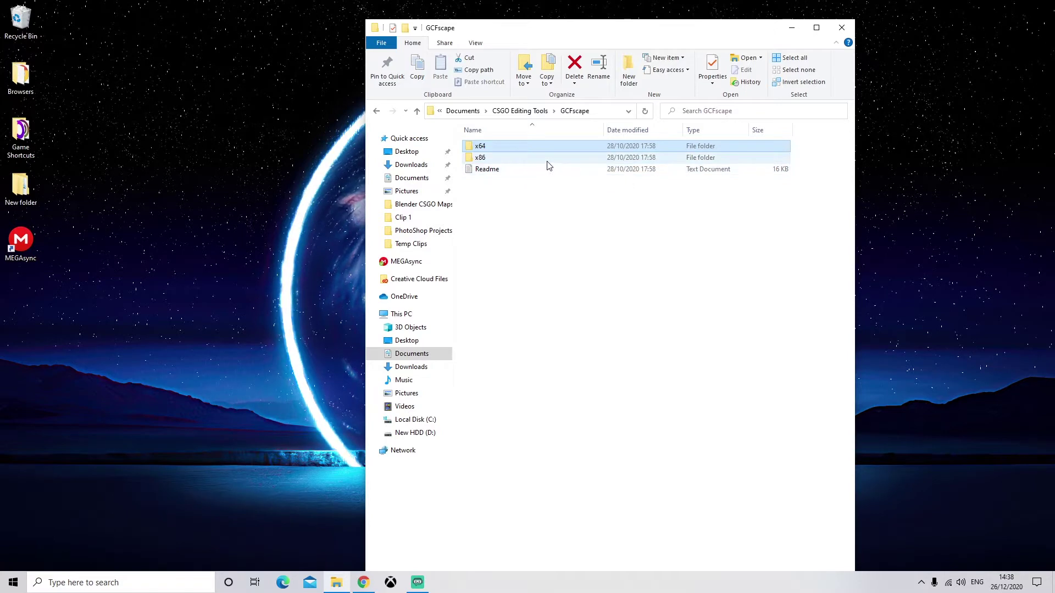
- Launch GCFScape.exe from the x64 folder and position its window with Explorer minimized
double_click(497, 147)
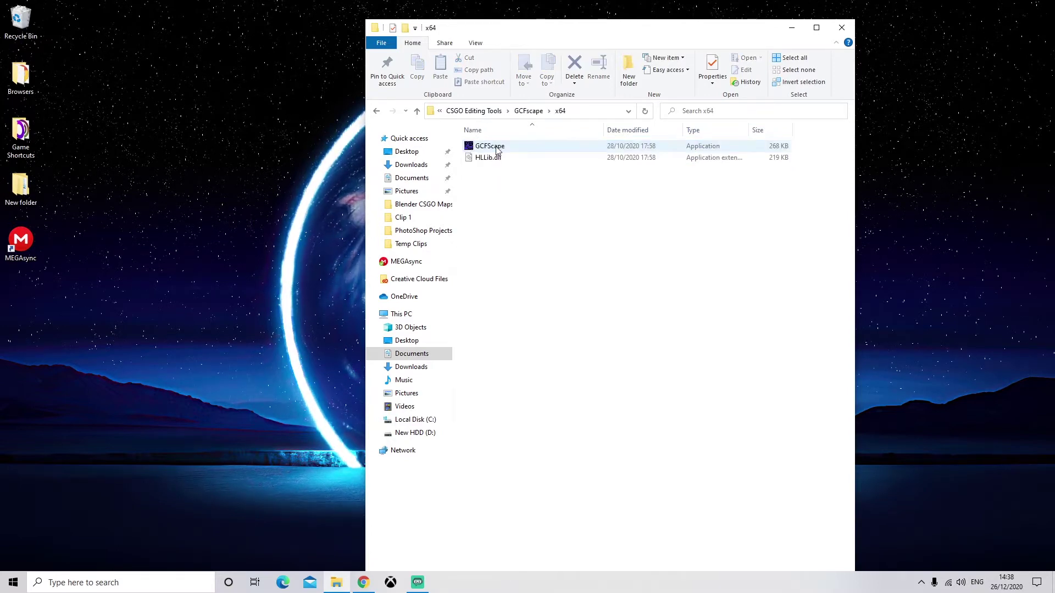
double_click(497, 147)
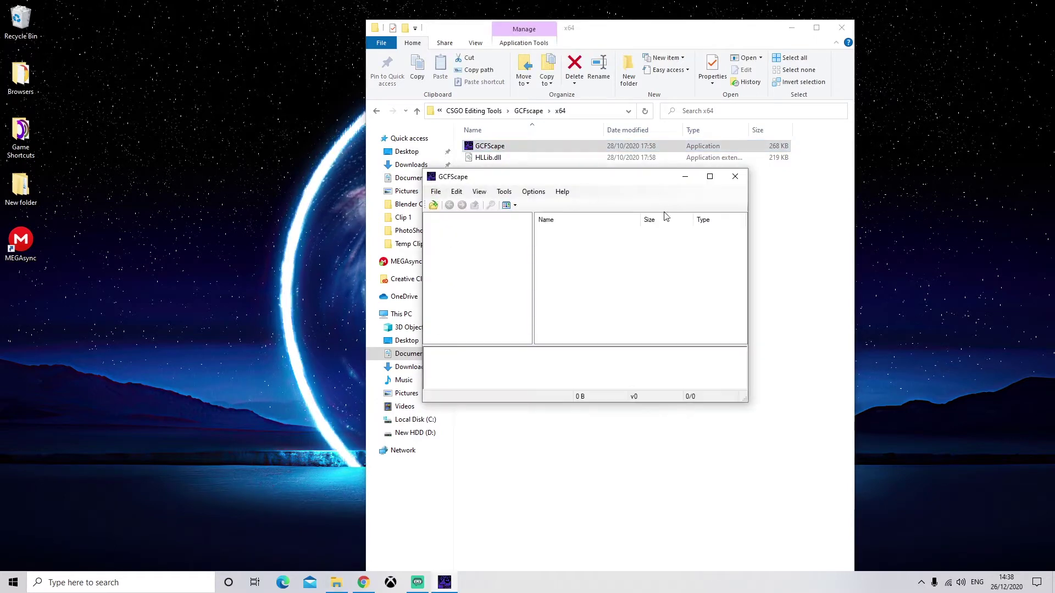
left_click_drag(632, 176, 584, 74)
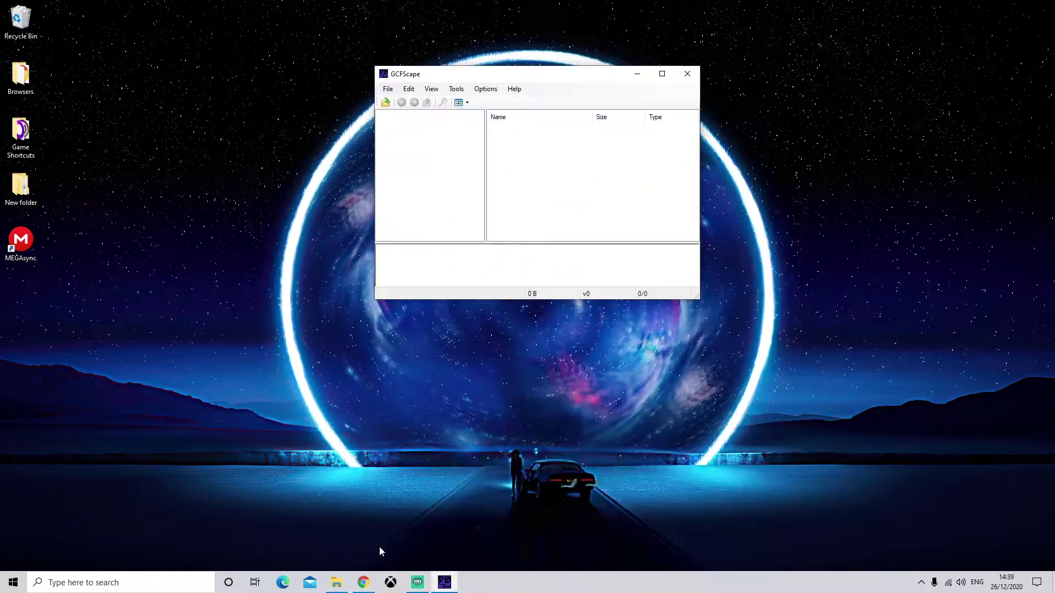
left_click(336, 582)
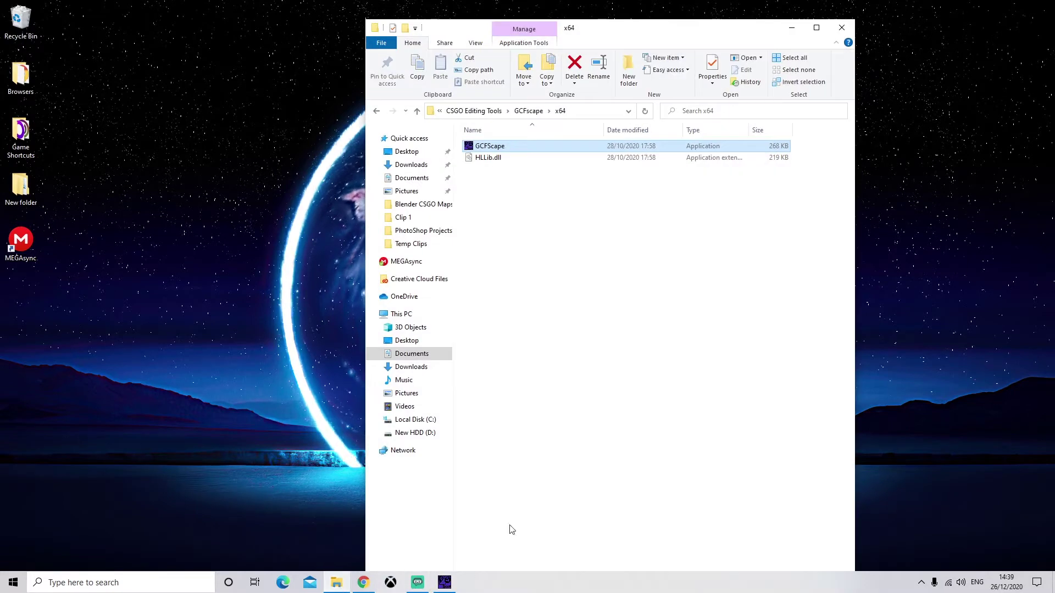
left_click(531, 110)
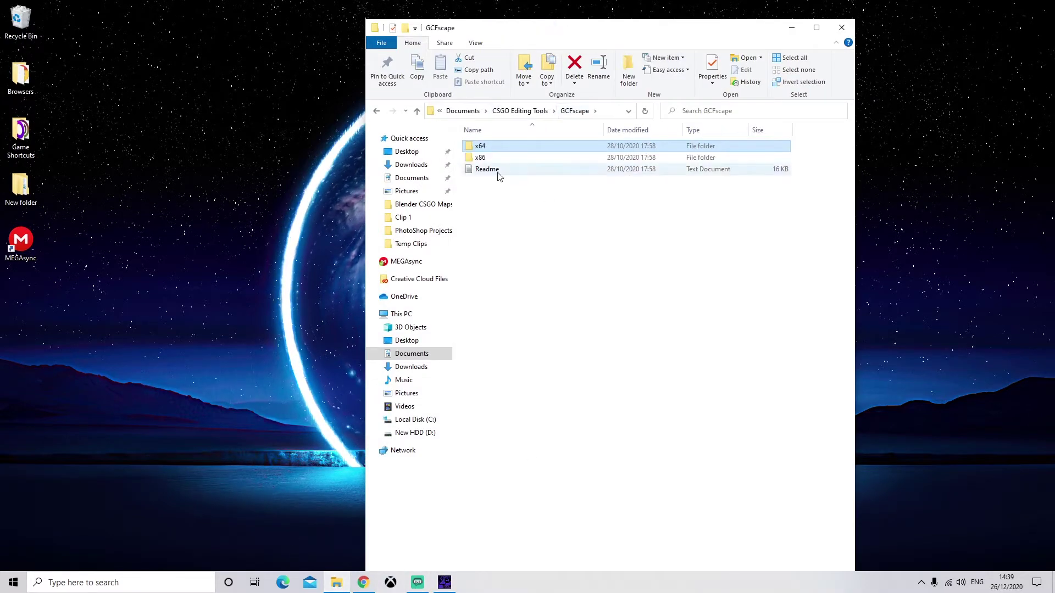
left_click(791, 29)
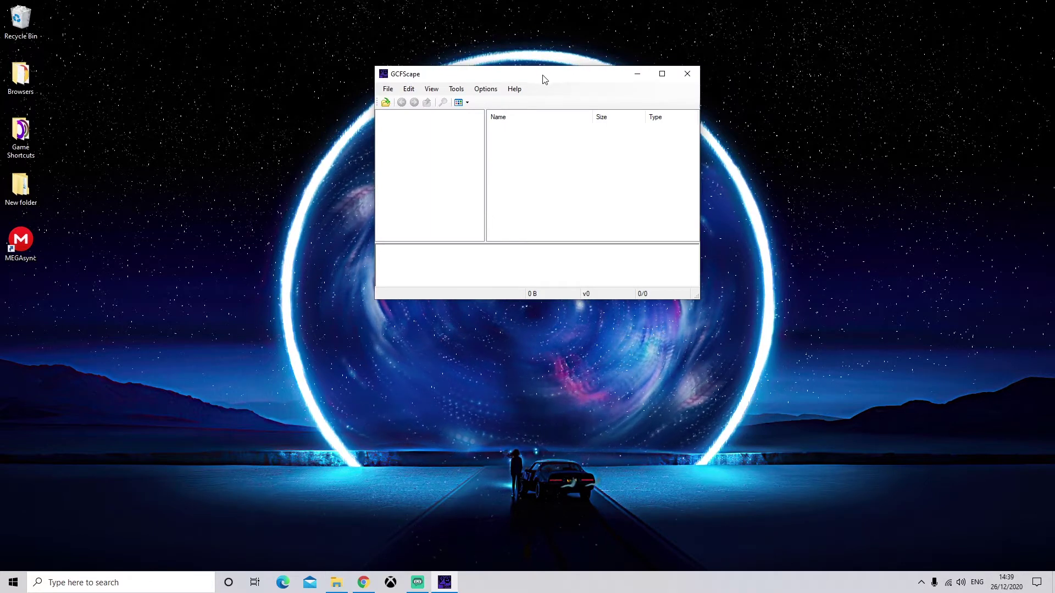
left_click_drag(545, 80, 538, 72)
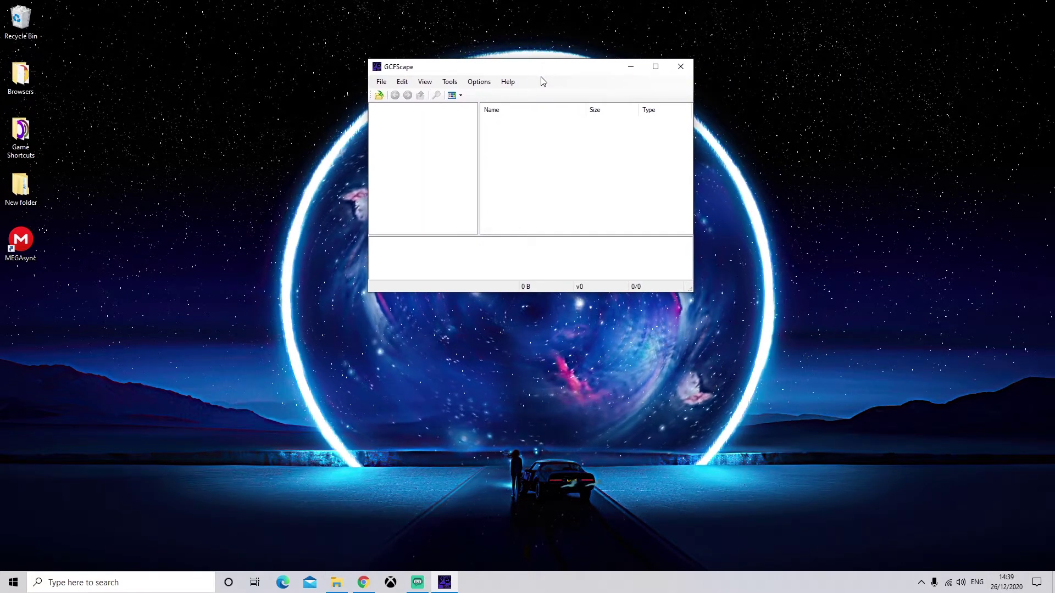
left_click(381, 81)
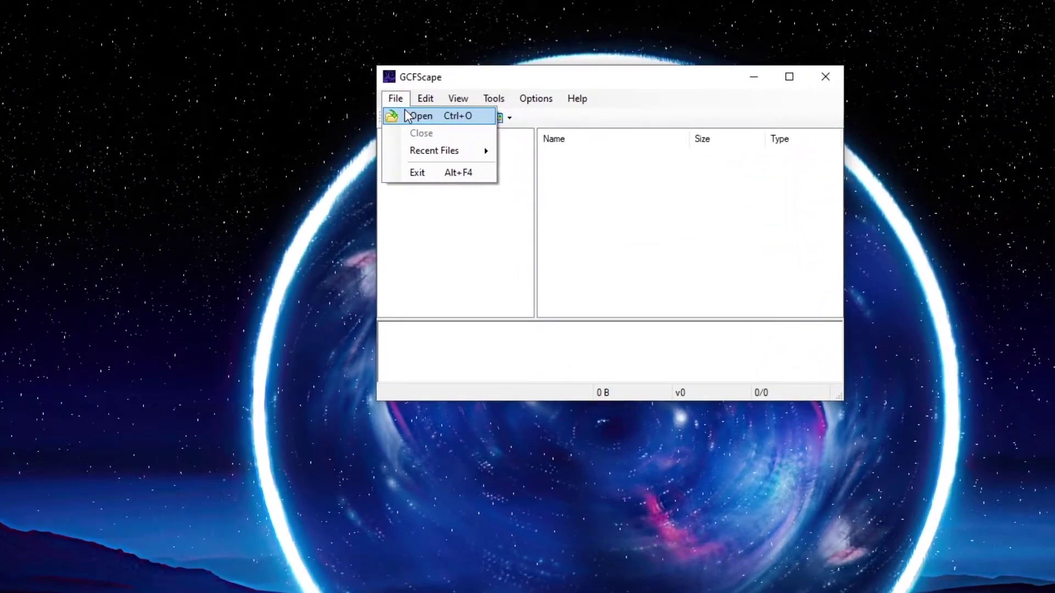
- Open CS:GO's pak01_dir.vpk from the csgo folder in GCFScape
left_click(393, 100)
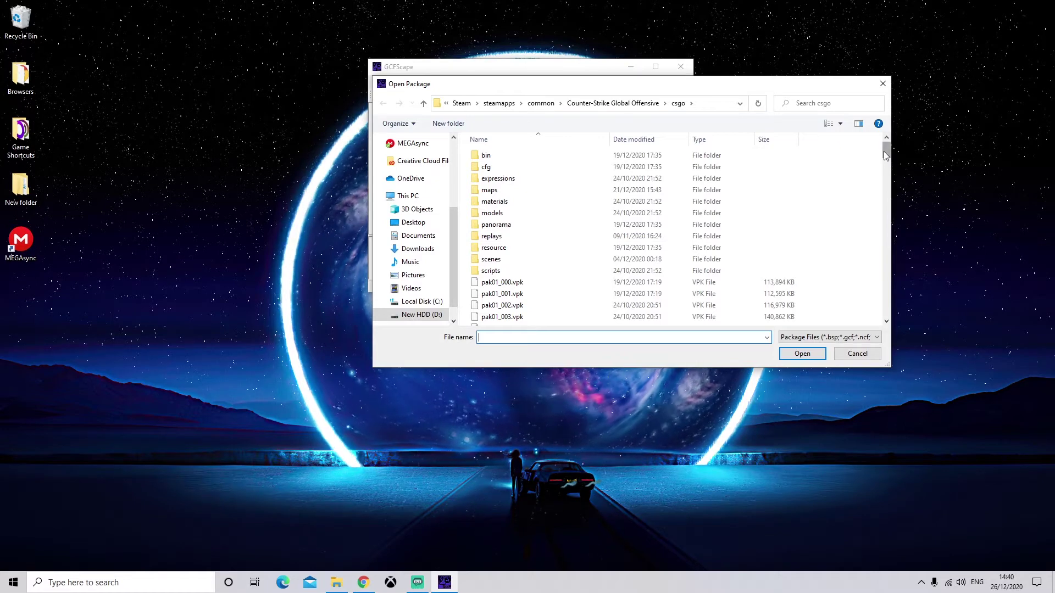
left_click_drag(886, 154, 890, 317)
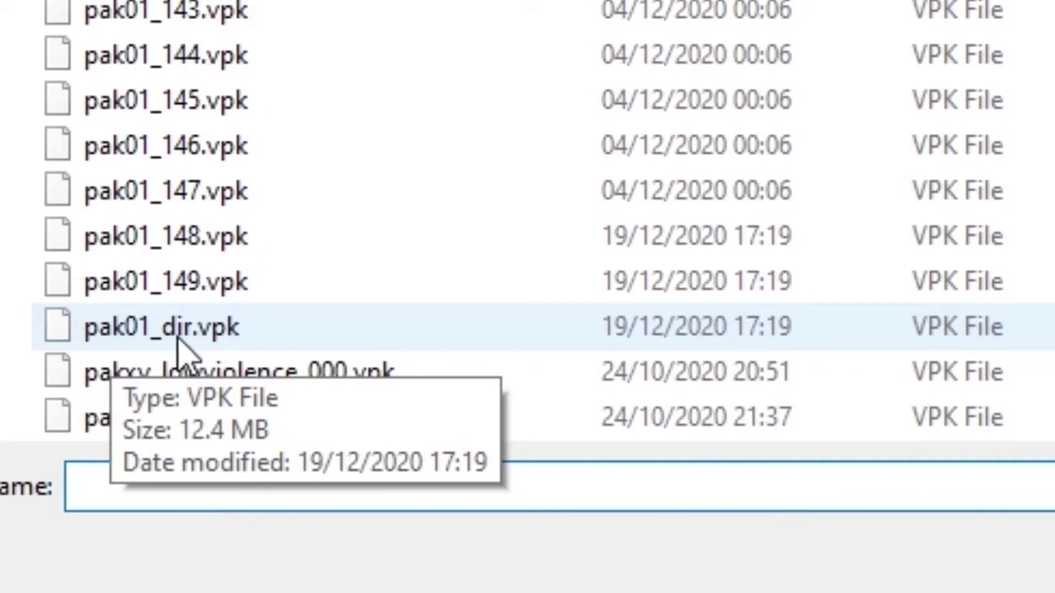
left_click(215, 340)
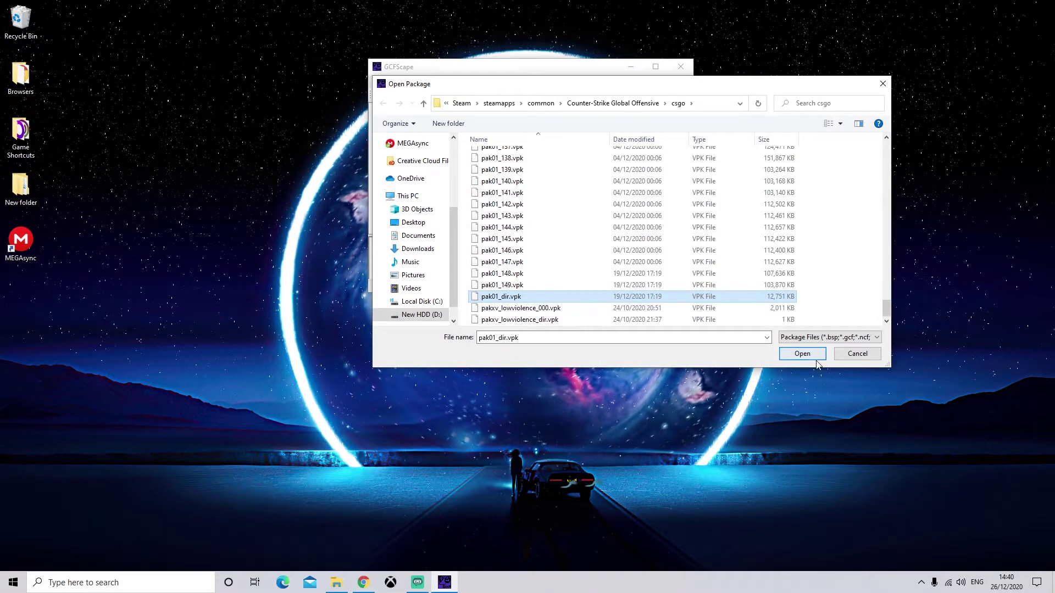
left_click(816, 356)
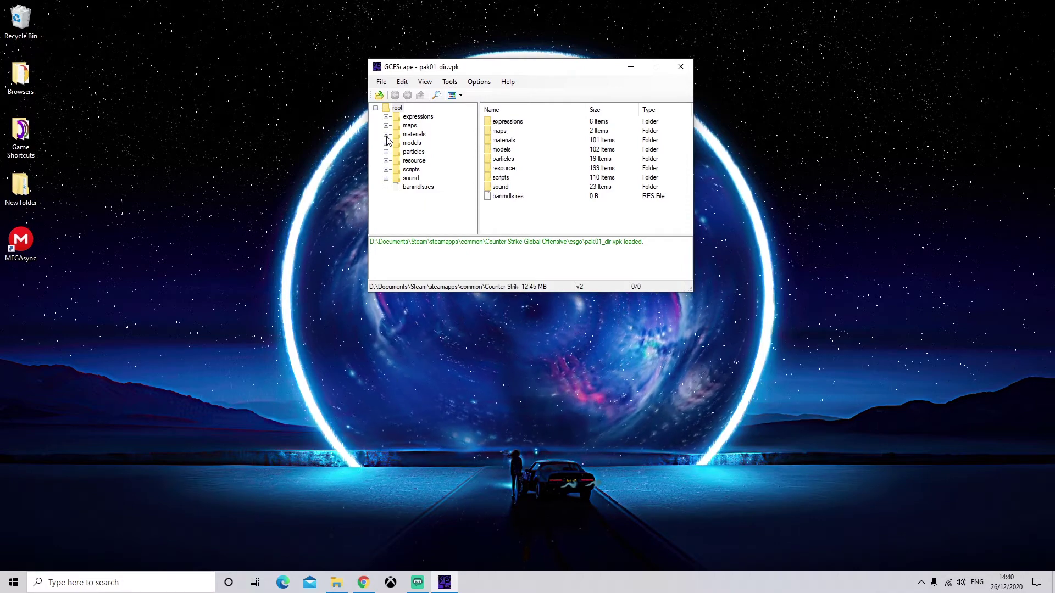
- Expand the materials folder in the tree and scroll down to its models subfolder
left_click(385, 135)
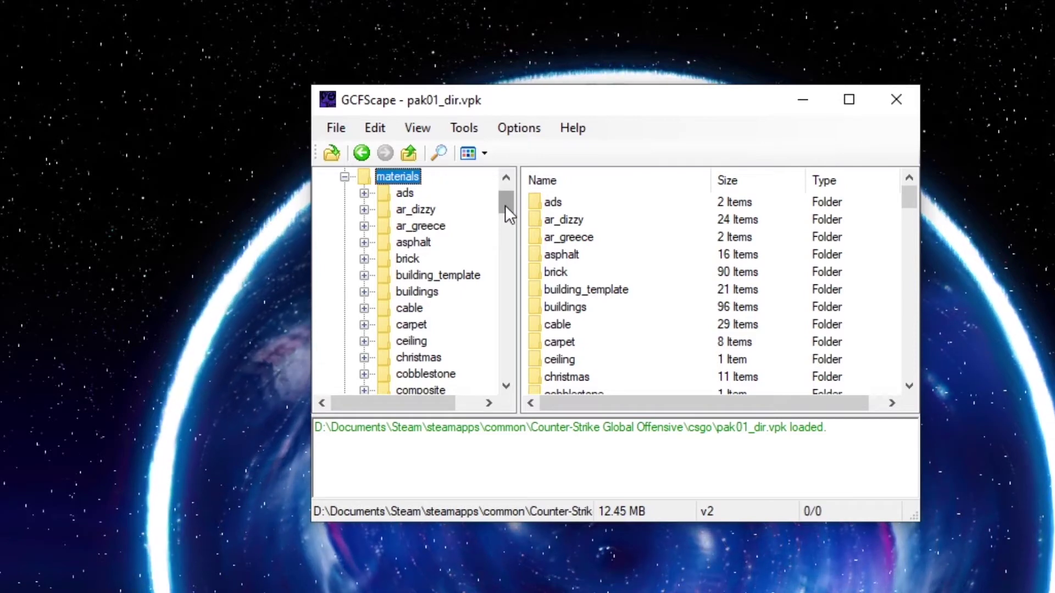
left_click_drag(505, 206, 530, 215)
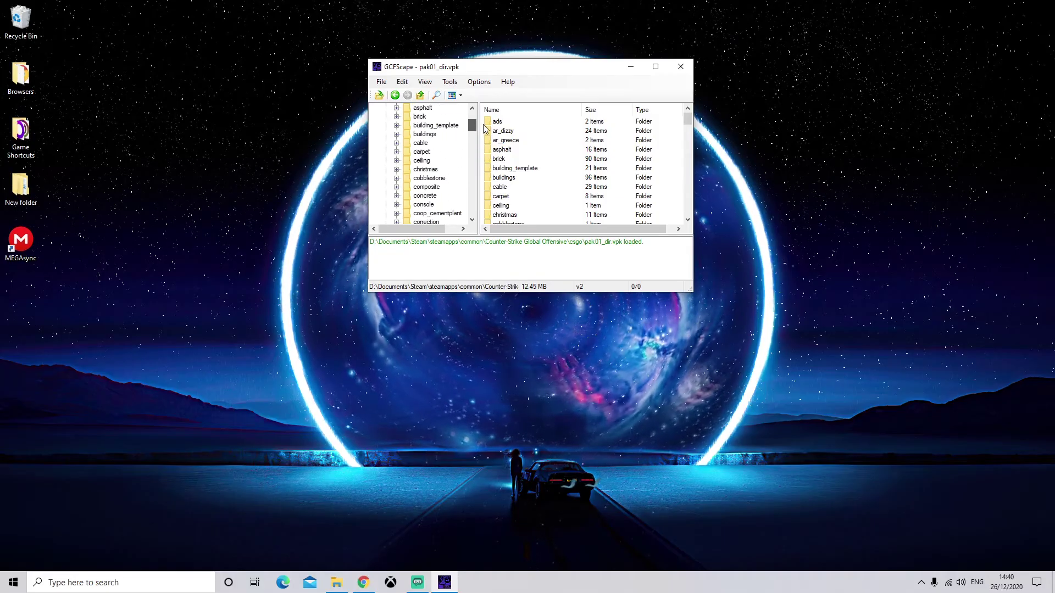
left_click_drag(485, 129, 474, 116)
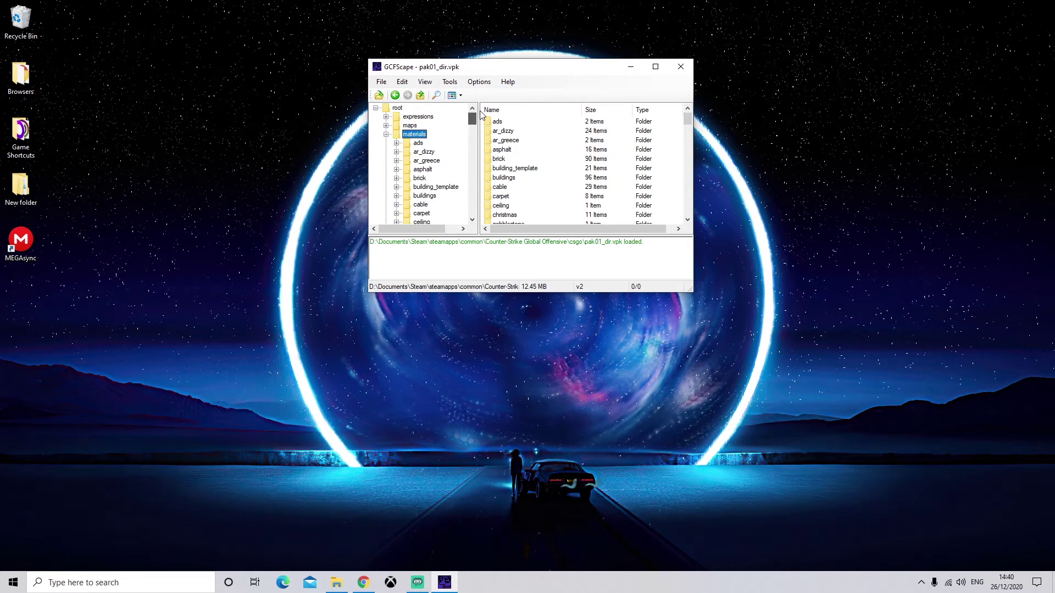
right_click(412, 135)
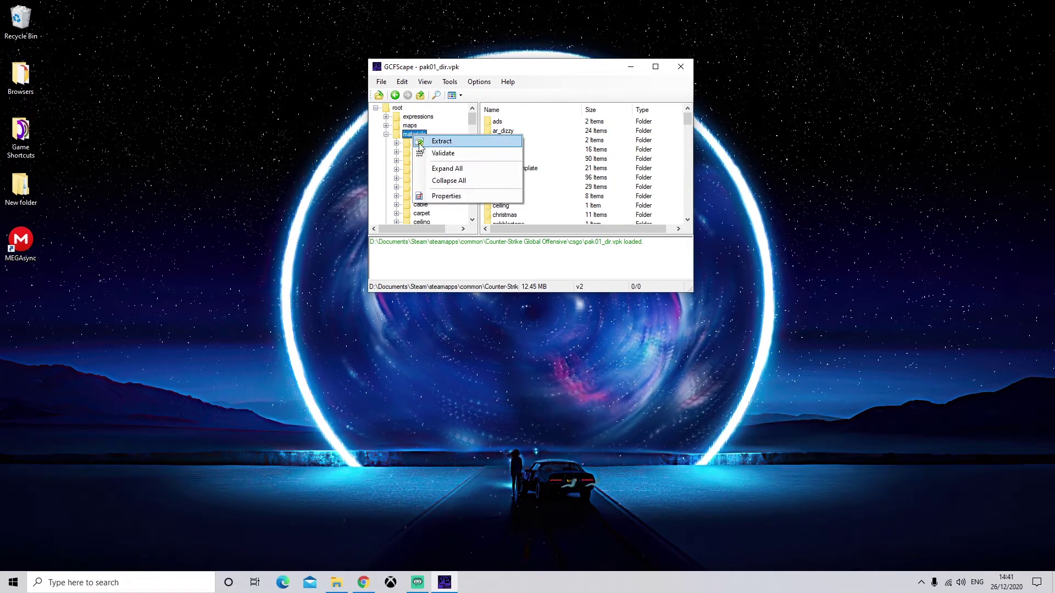
left_click(554, 74)
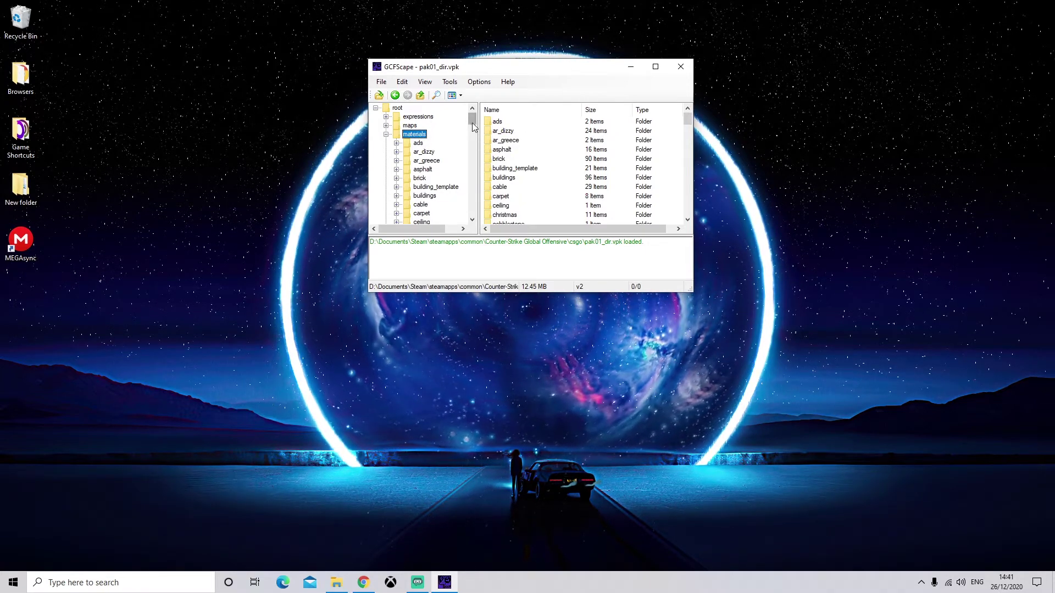
left_click_drag(476, 125, 479, 182)
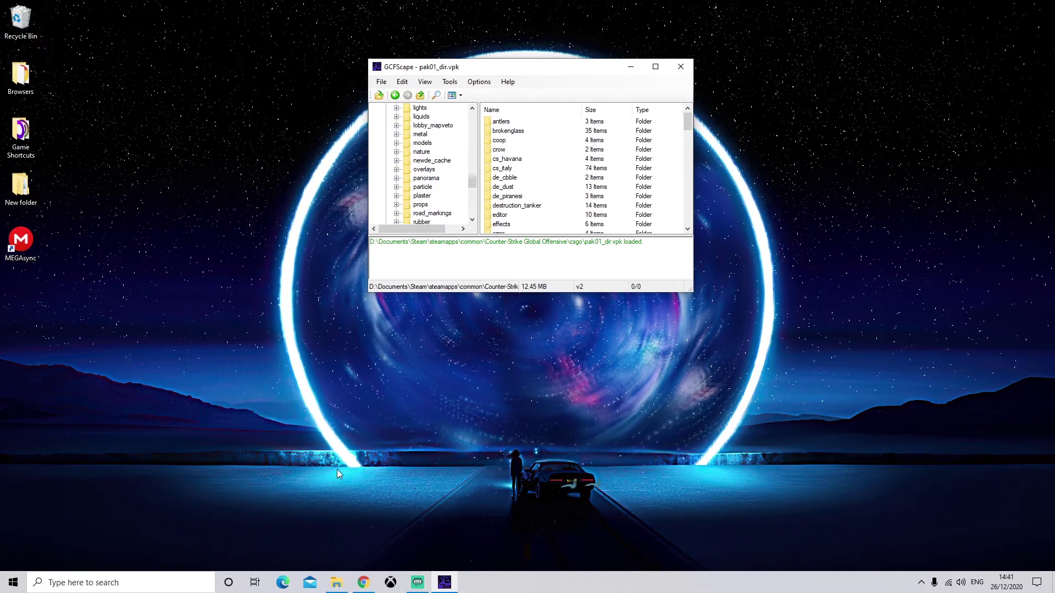
- Create a Documents folder named 'TUT Decompiled Textures', then minimize Explorer
left_click(338, 583)
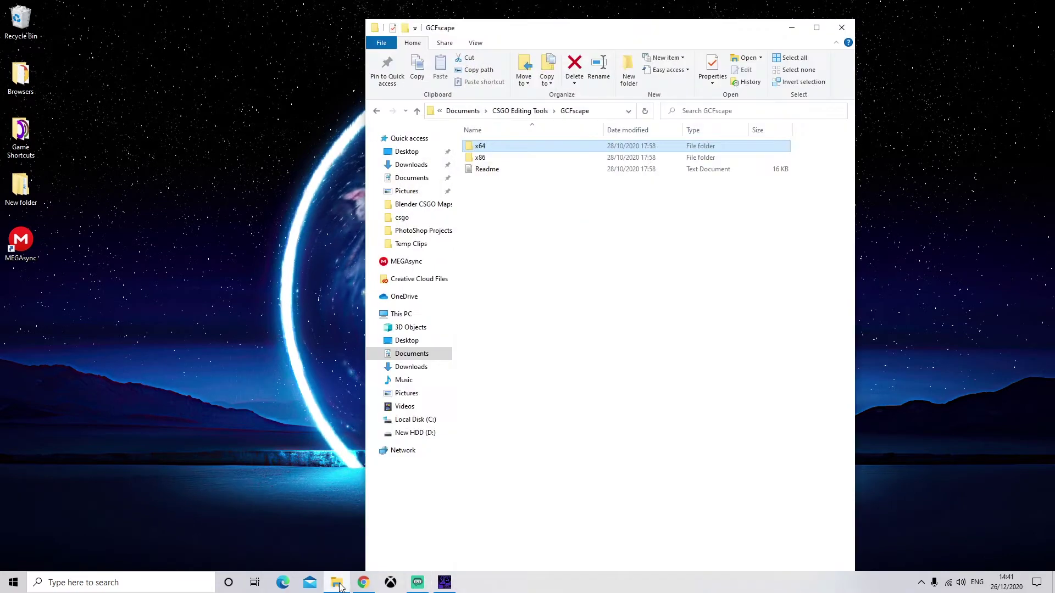
left_click(465, 111)
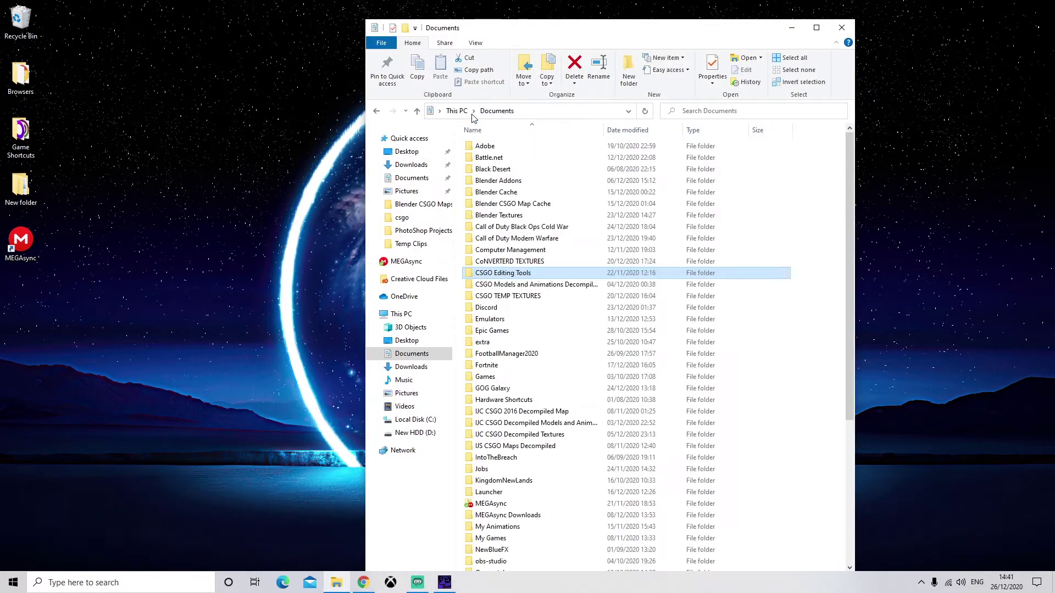
right_click(817, 213)
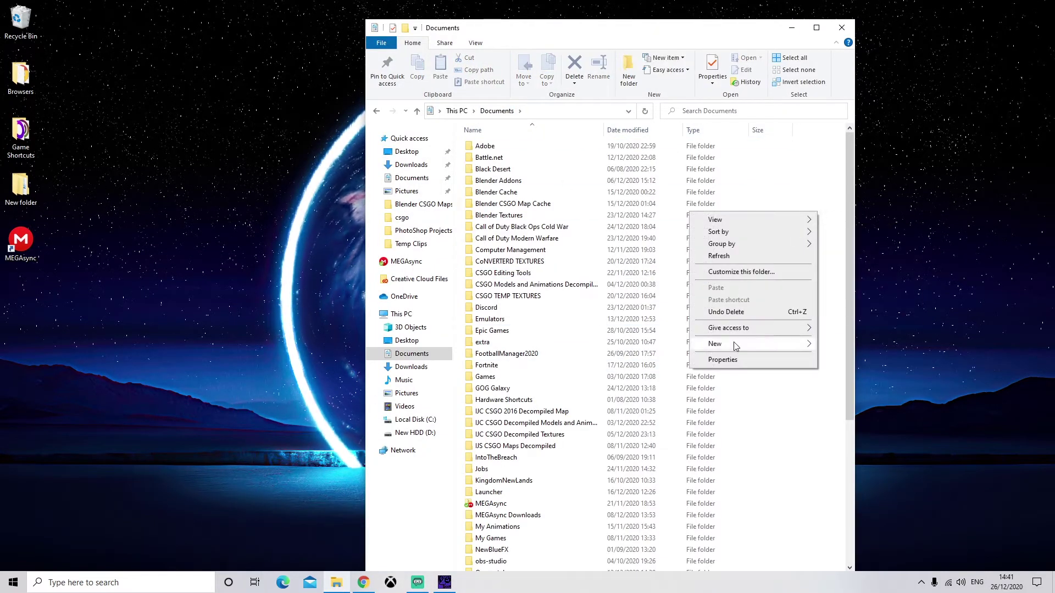
mouse_move(809, 346)
left_click(841, 345)
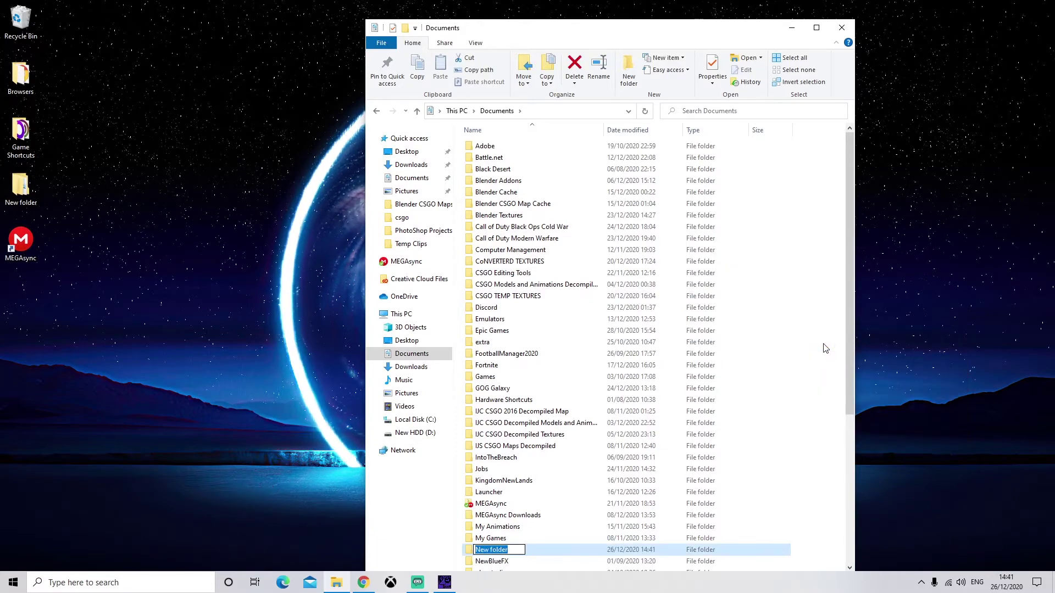
type("T")
type("UT")
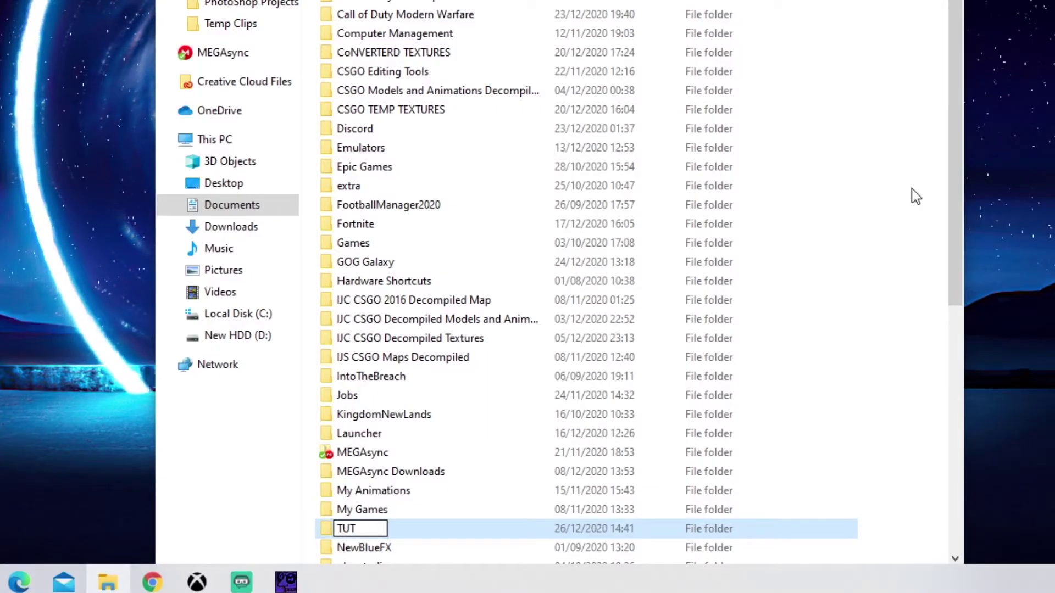
type(" De")
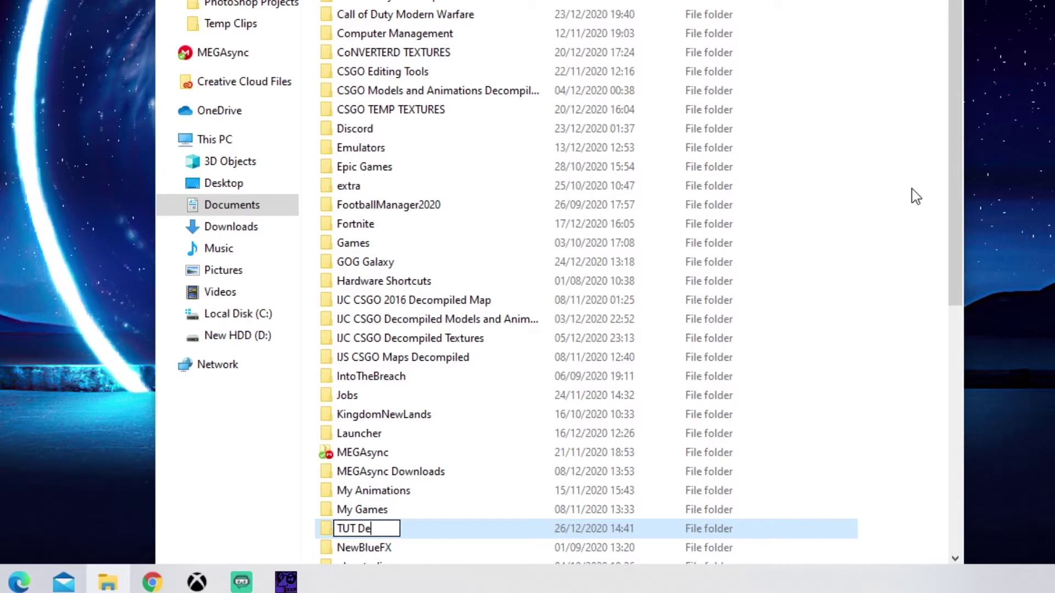
type("compiled Te")
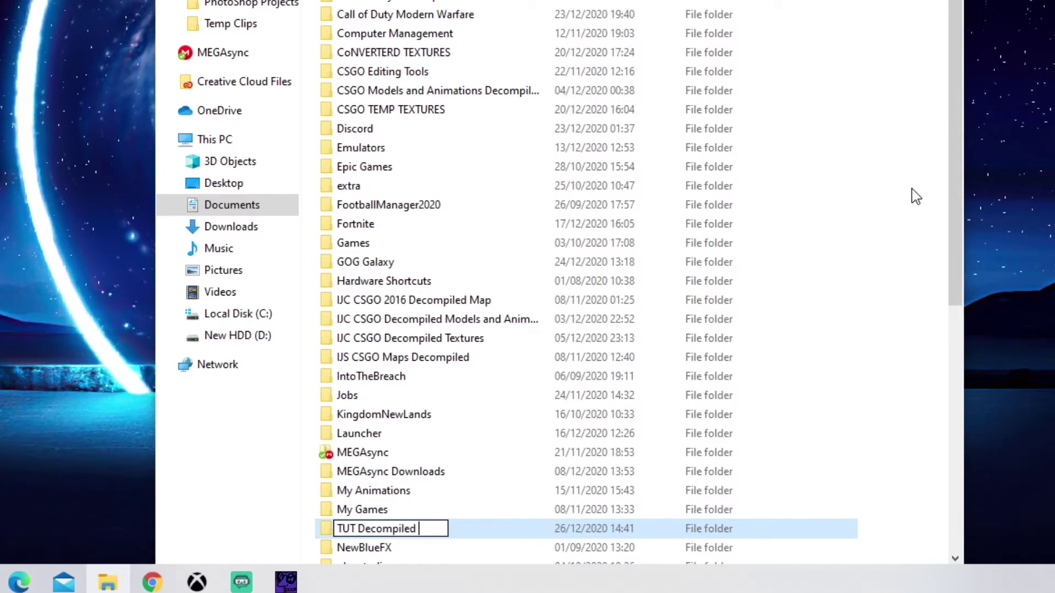
type("xtures")
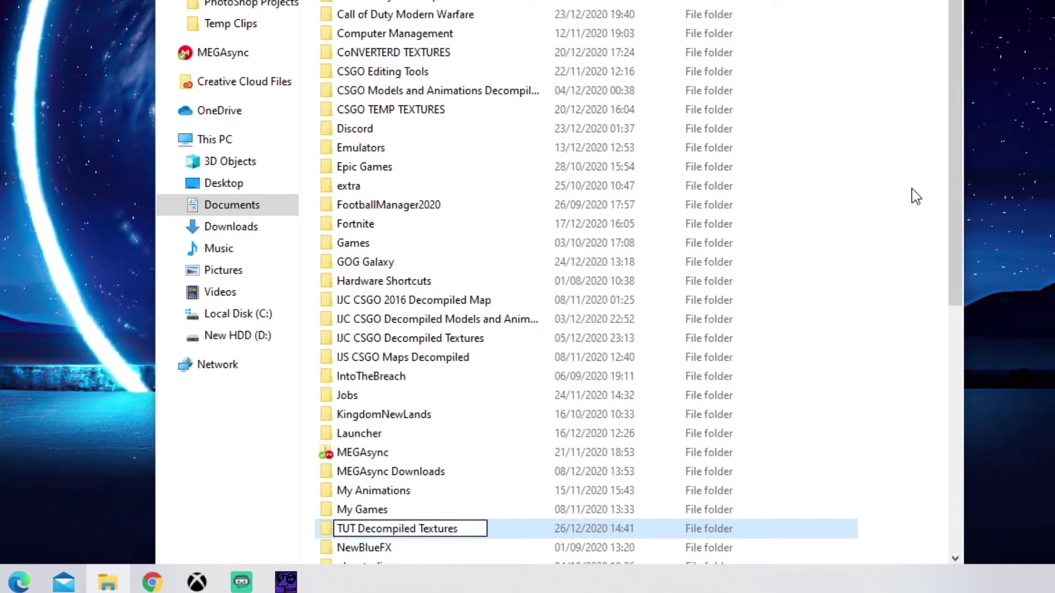
key("Return")
scroll(671, 370, "down", 3)
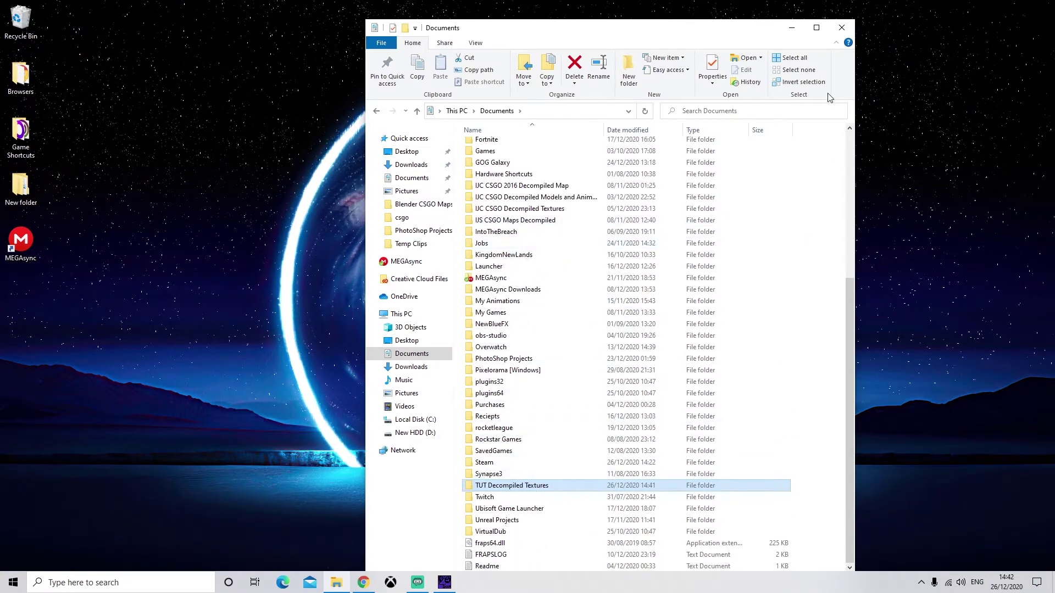
left_click(791, 28)
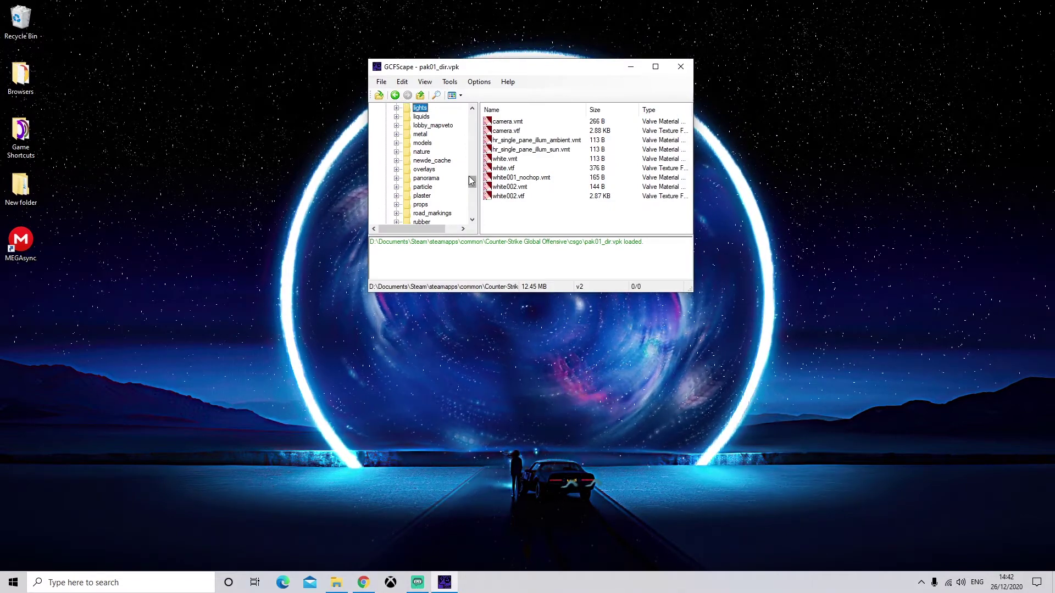
- Extract the materials/models folder into D:\Documents\TUT Decompiled Textures
right_click(425, 143)
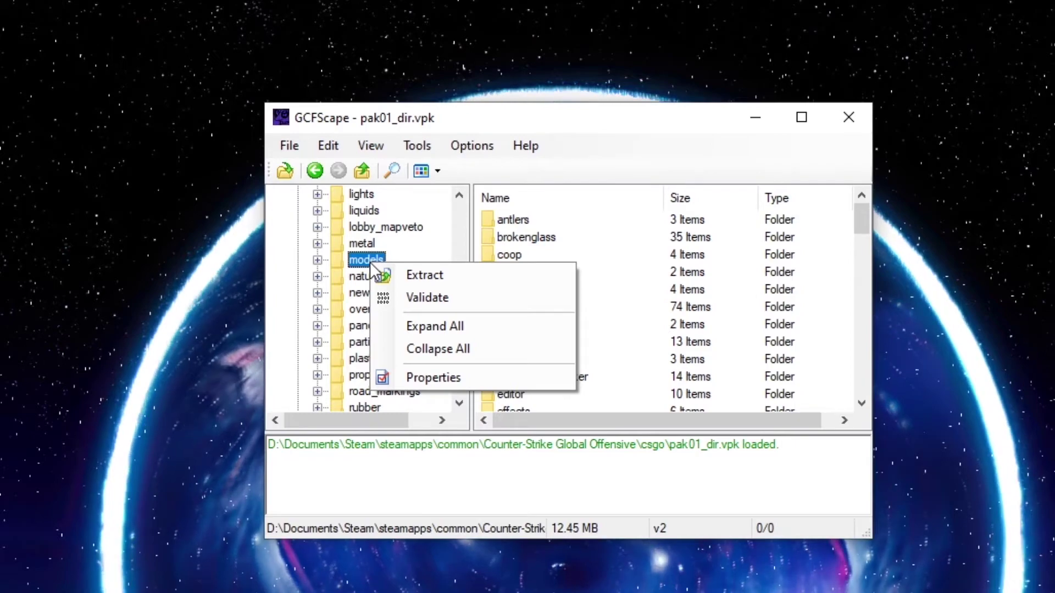
left_click(384, 275)
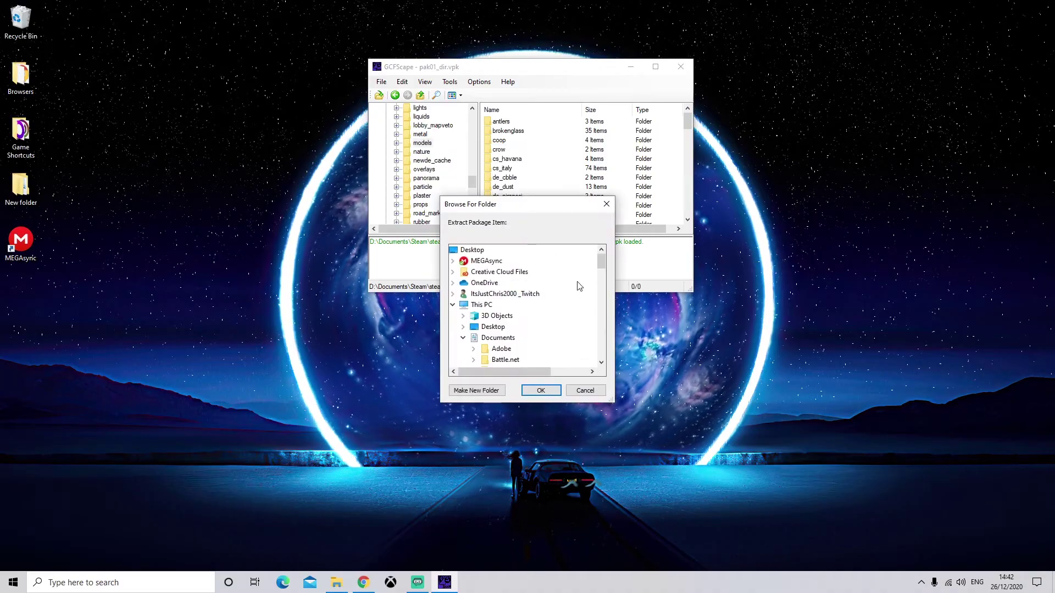
left_click_drag(601, 263, 602, 280)
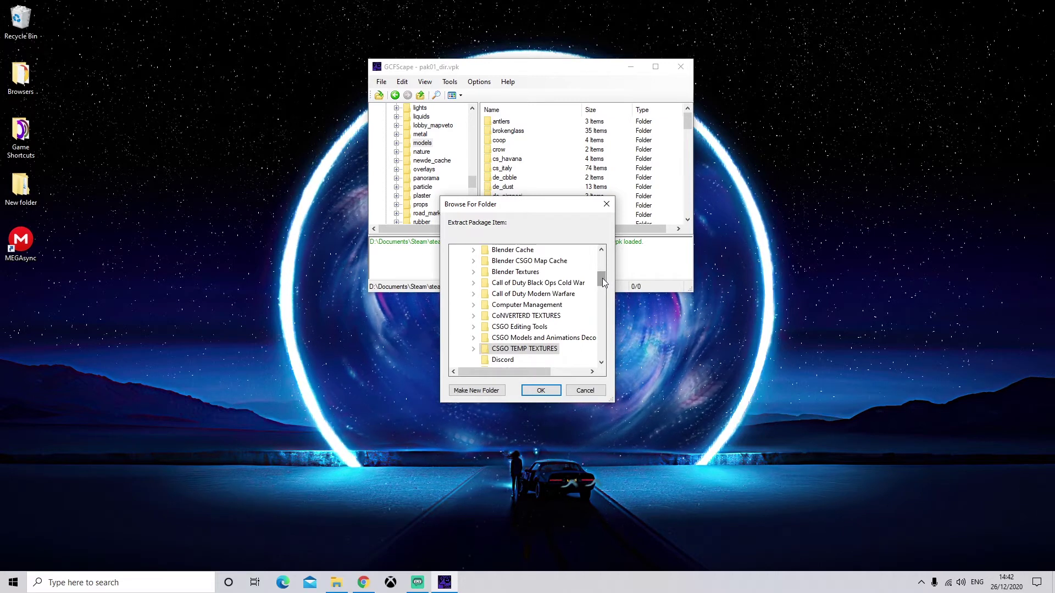
left_click_drag(602, 279, 601, 327)
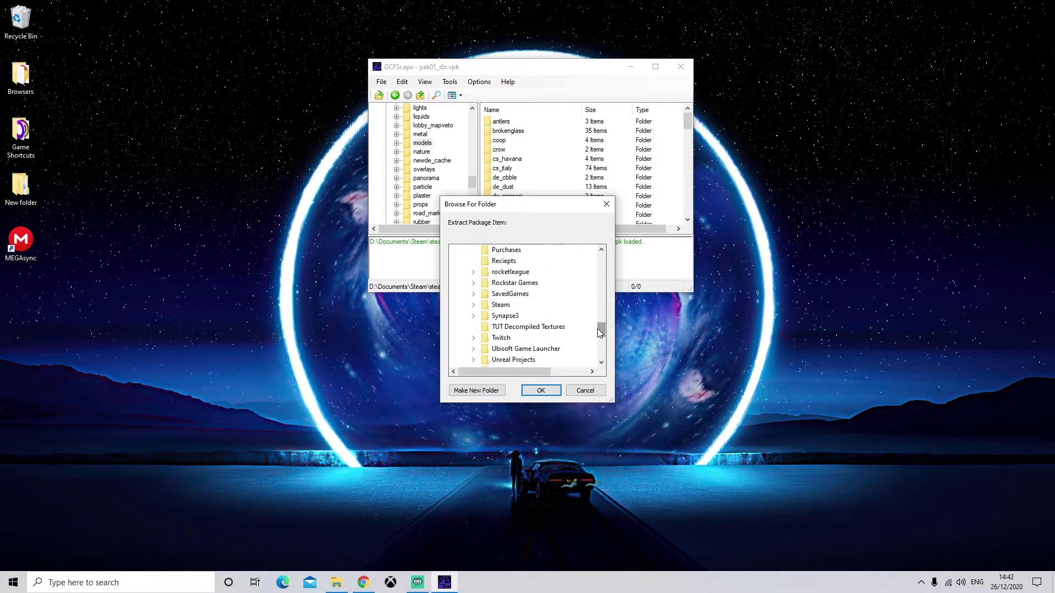
left_click(503, 328)
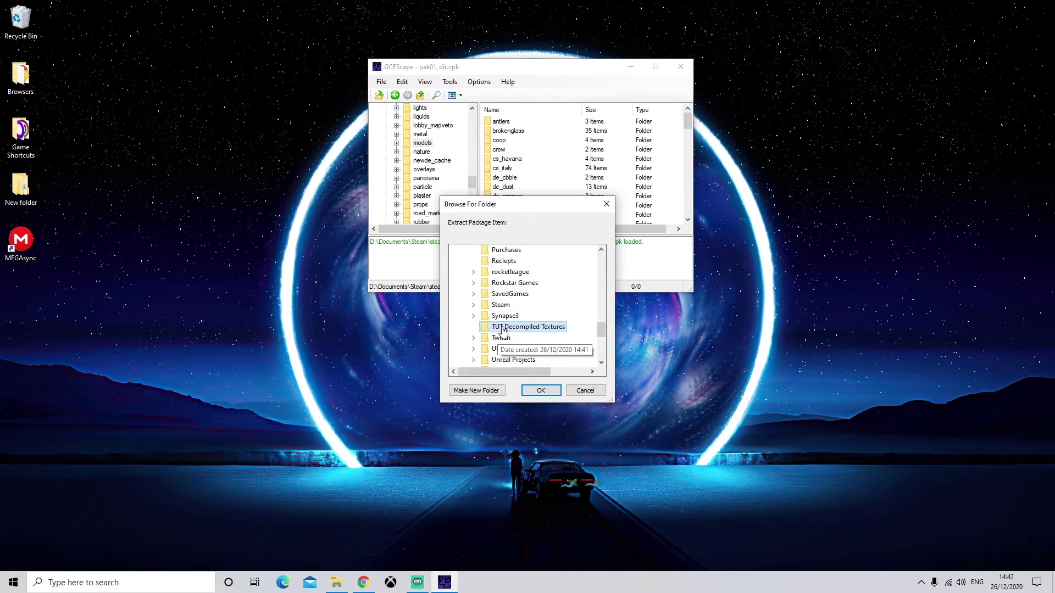
left_click(533, 389)
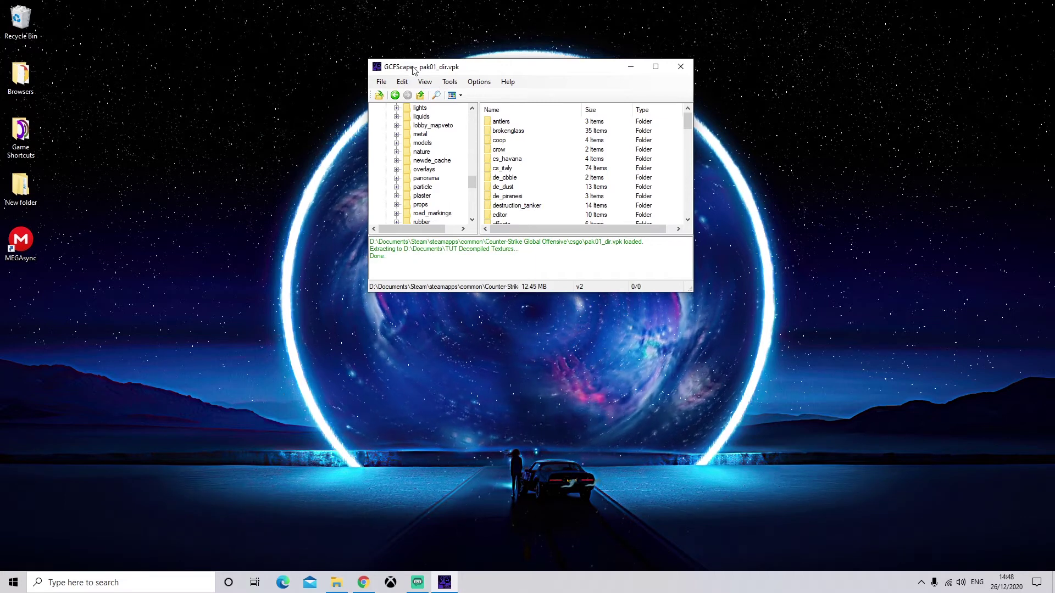
- Close GCFScape and launch VTFEdit from its folder under CSGO Editing Tools
left_click(680, 68)
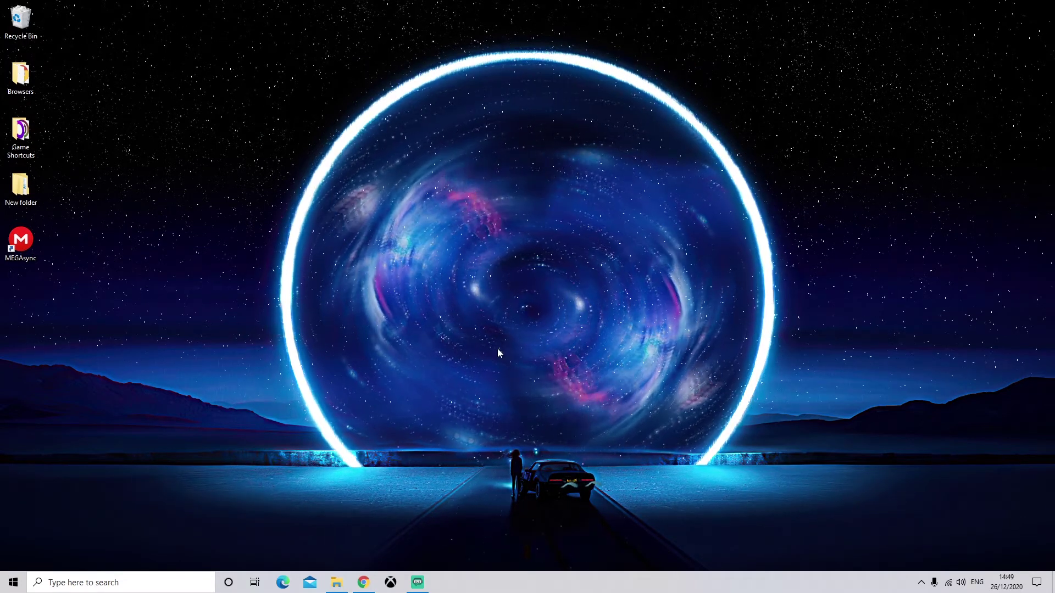
left_click(337, 582)
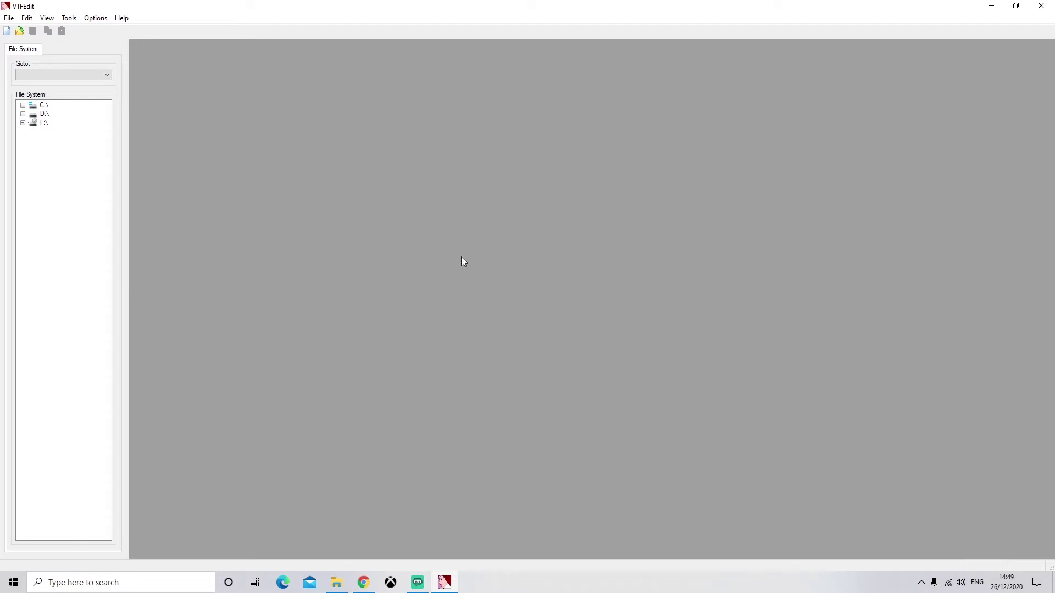
left_click(70, 18)
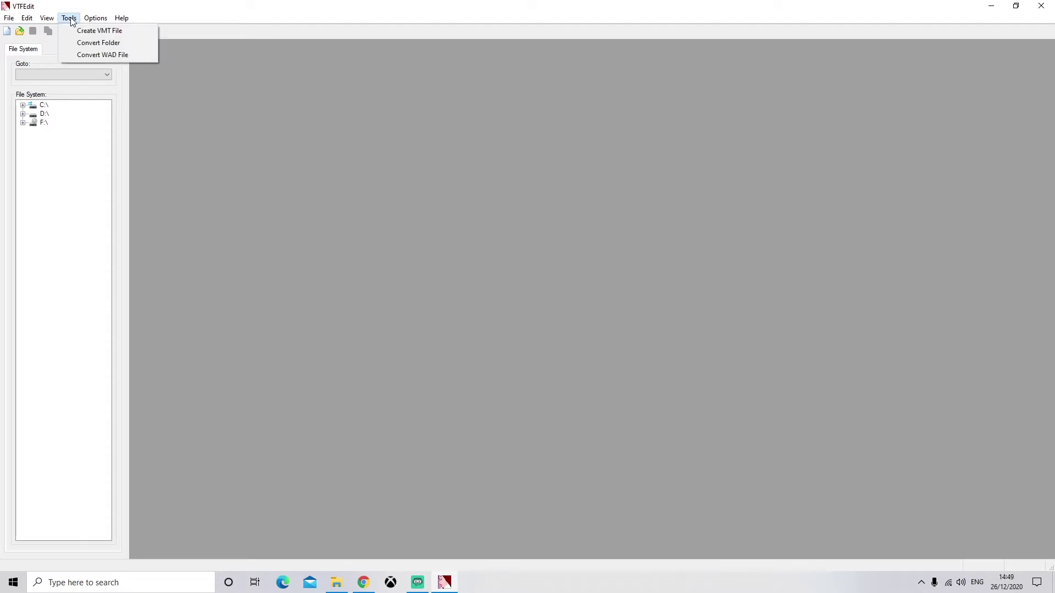
- Open VTFEdit's Convert Folder batch dialog after closing the stray Import File window
left_click(98, 42)
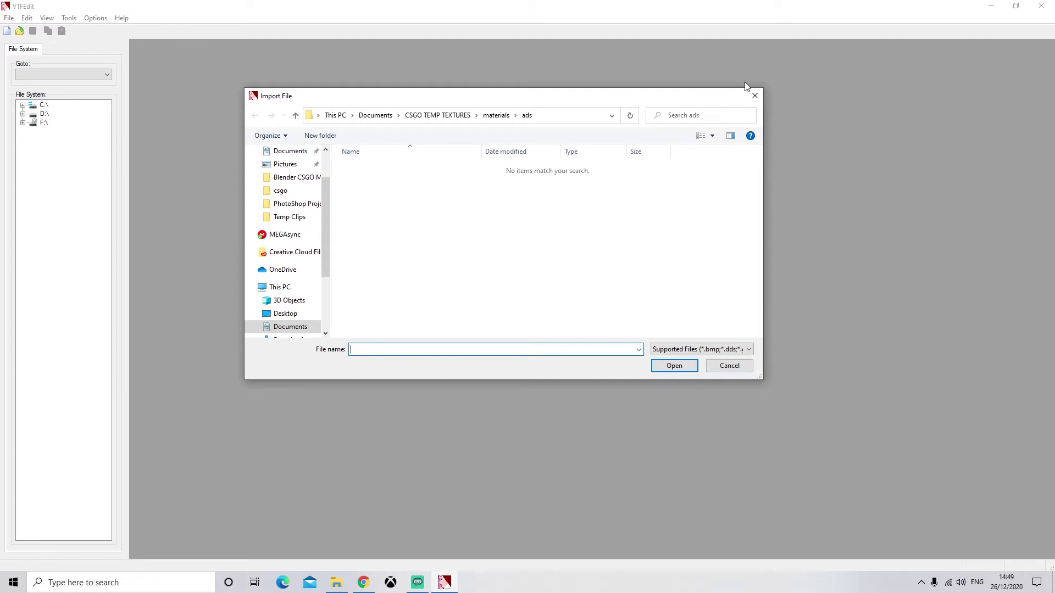
left_click(754, 96)
left_click(69, 18)
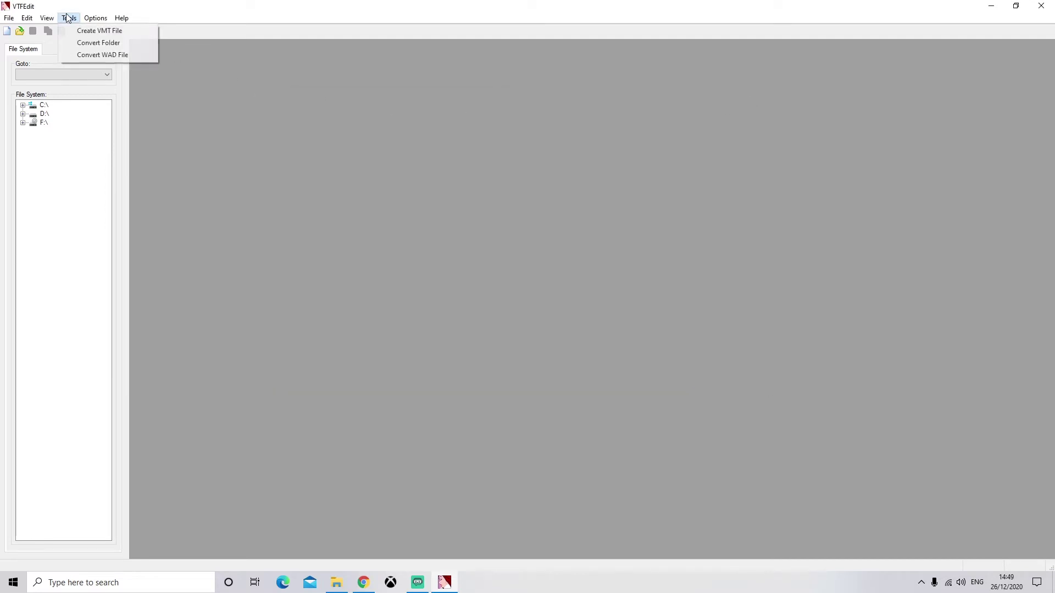
left_click(93, 44)
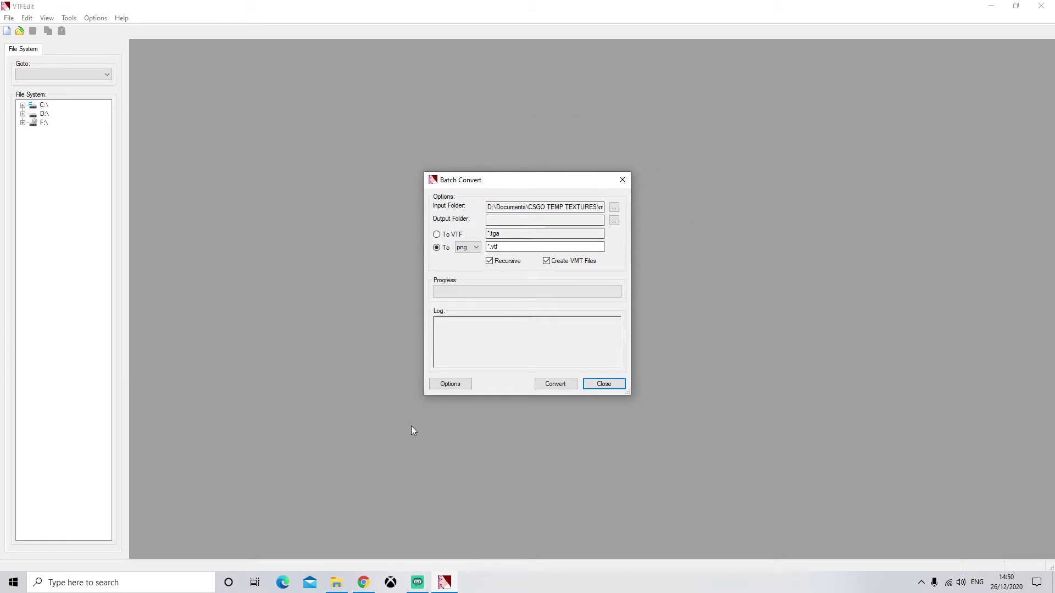
left_click(337, 586)
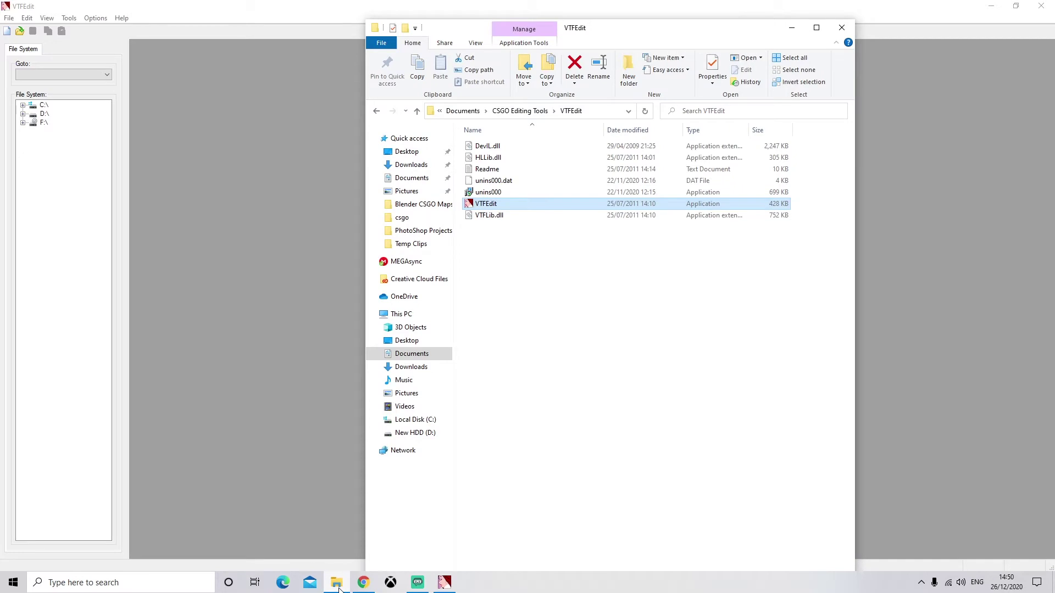
- Create a Documents folder named 'TUT CSGO Texturez' and return to VTFEdit's batch conversion
left_click(434, 178)
right_click(803, 297)
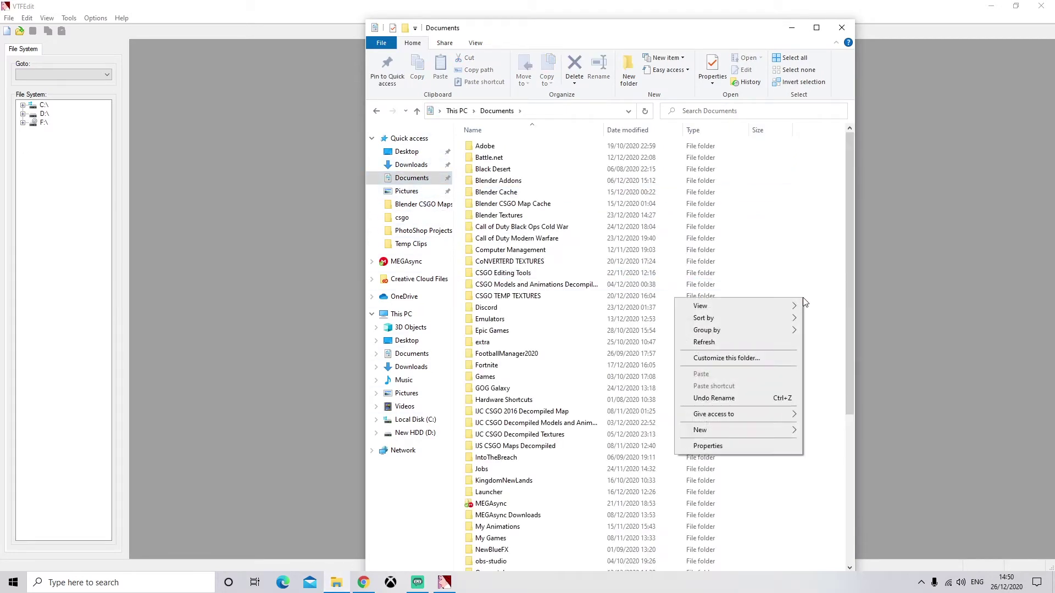
left_click(629, 77)
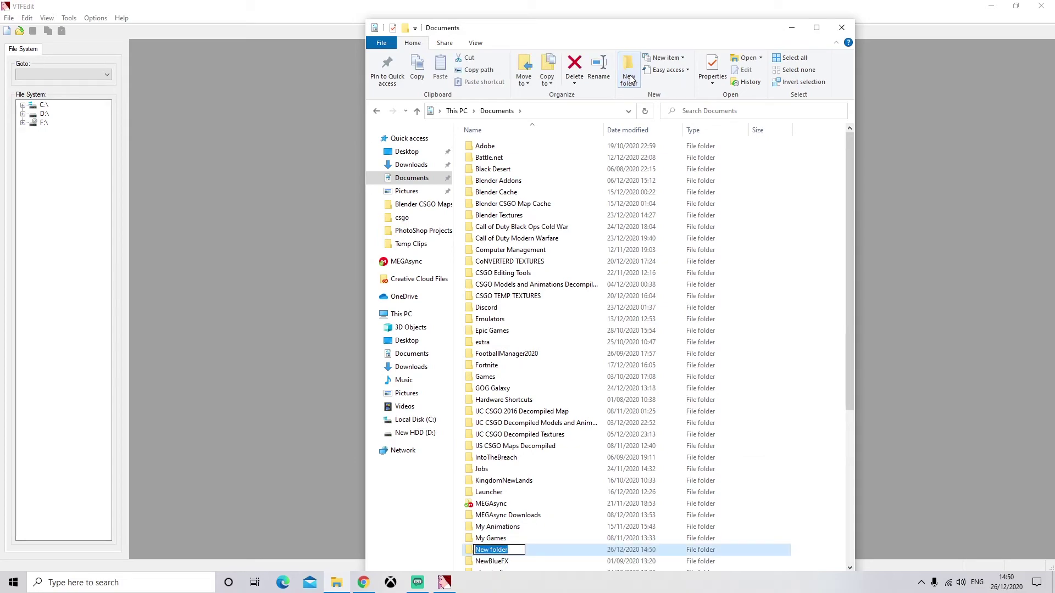
type("TUT")
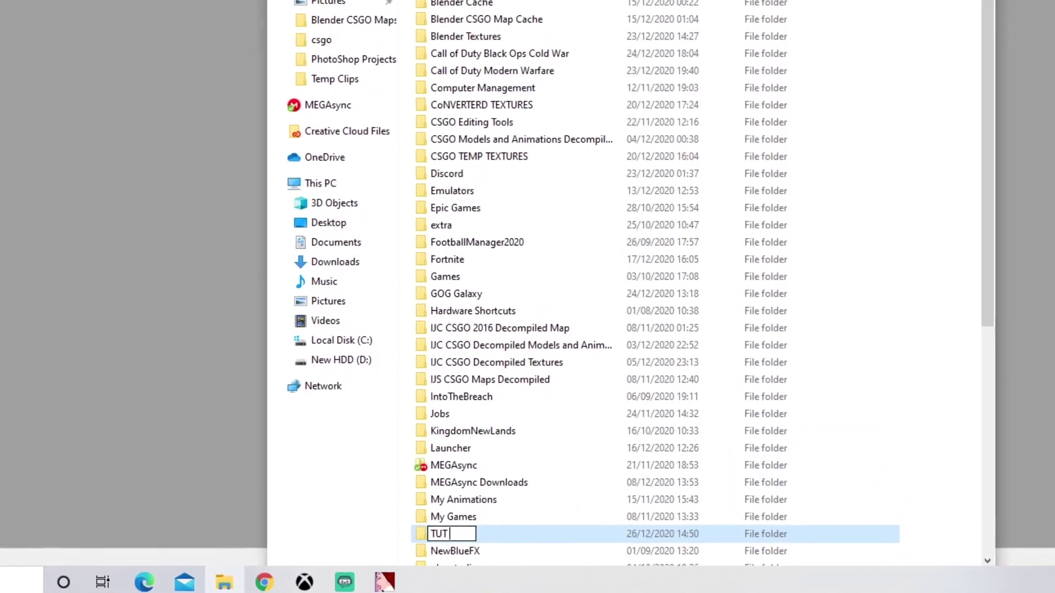
type(" CSGO")
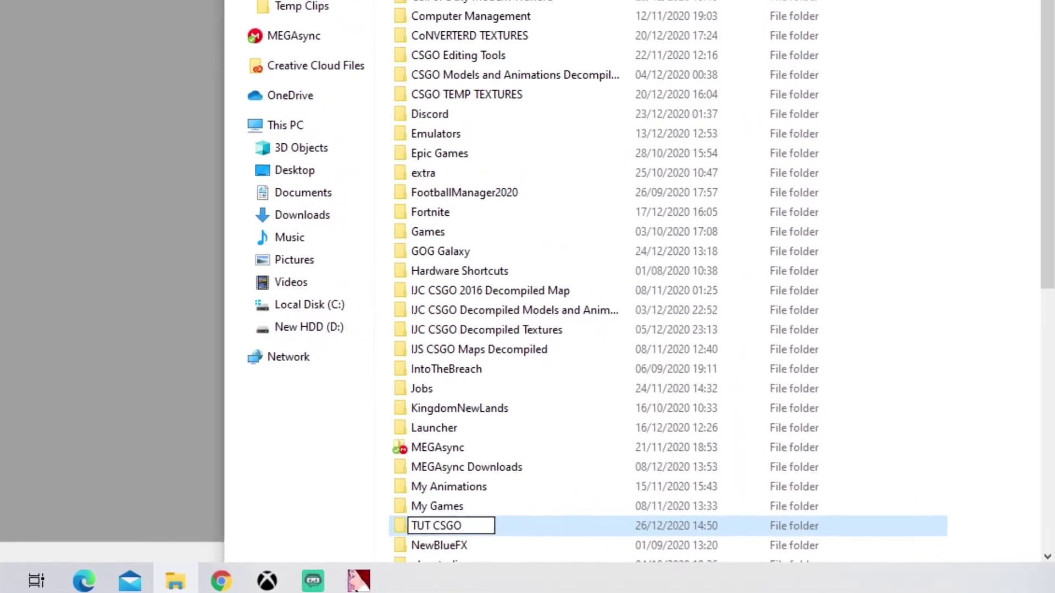
type(" Texture")
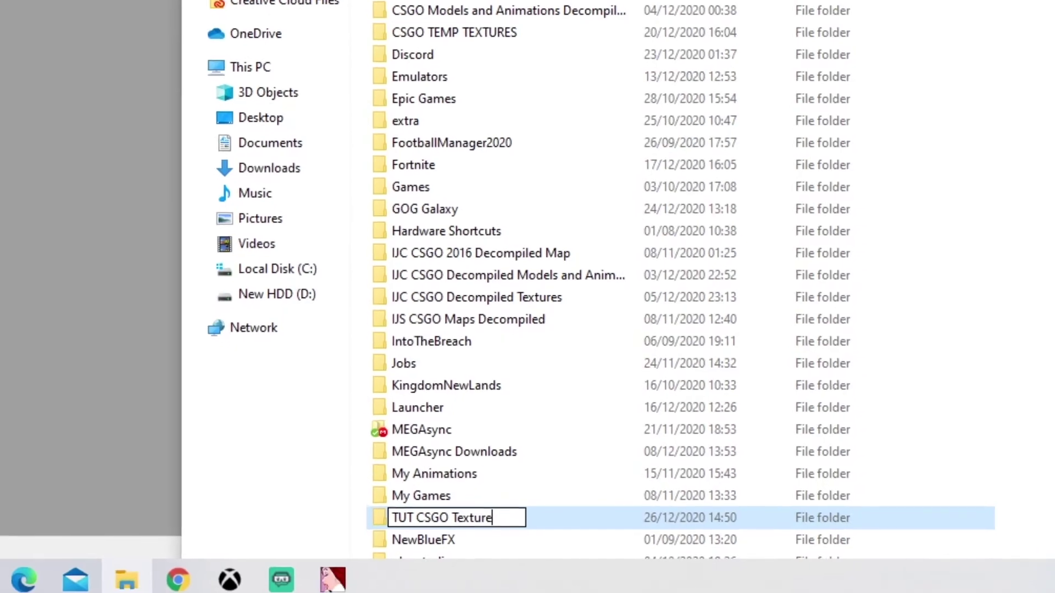
type("zs")
key("Return")
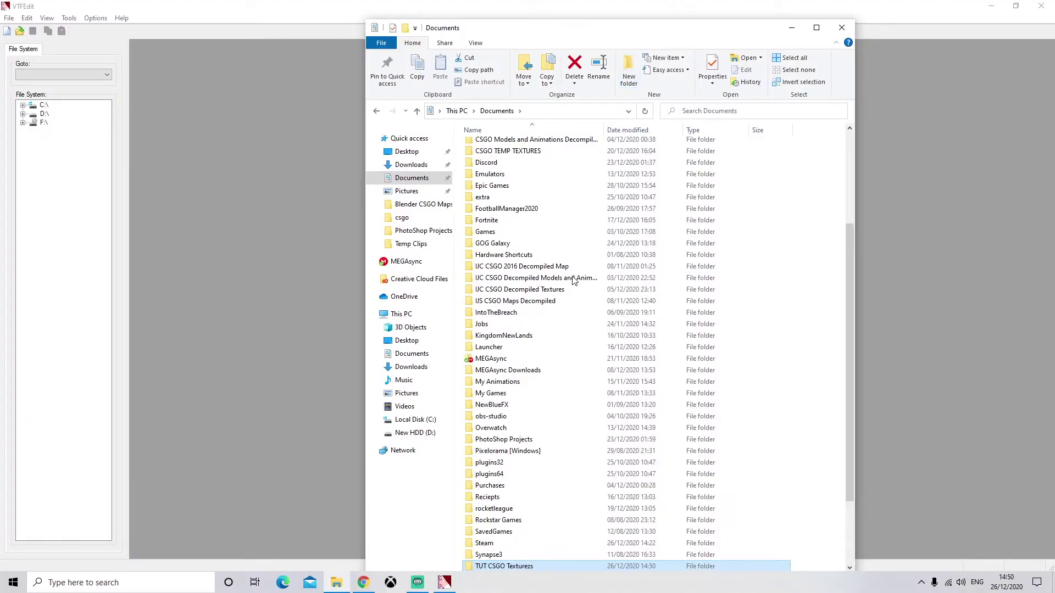
scroll(606, 464, "down", 3)
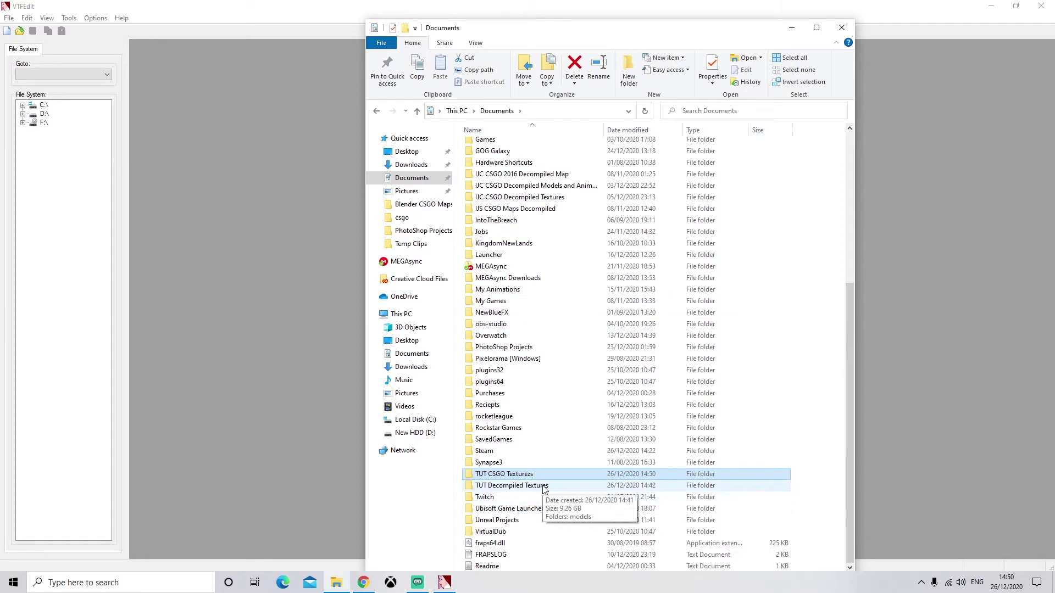
key("alt+Tab")
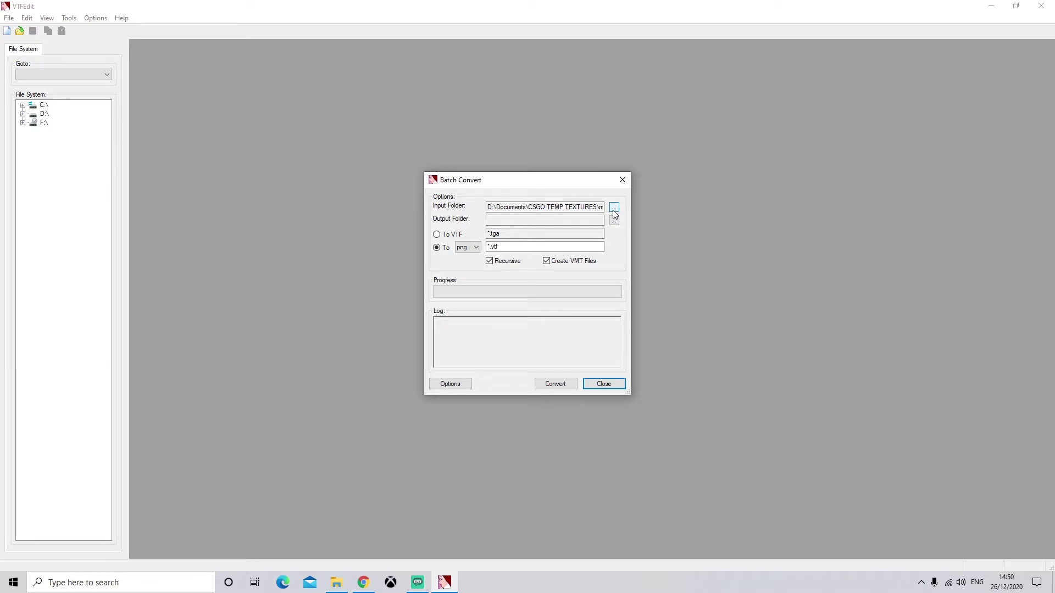
left_click(613, 211)
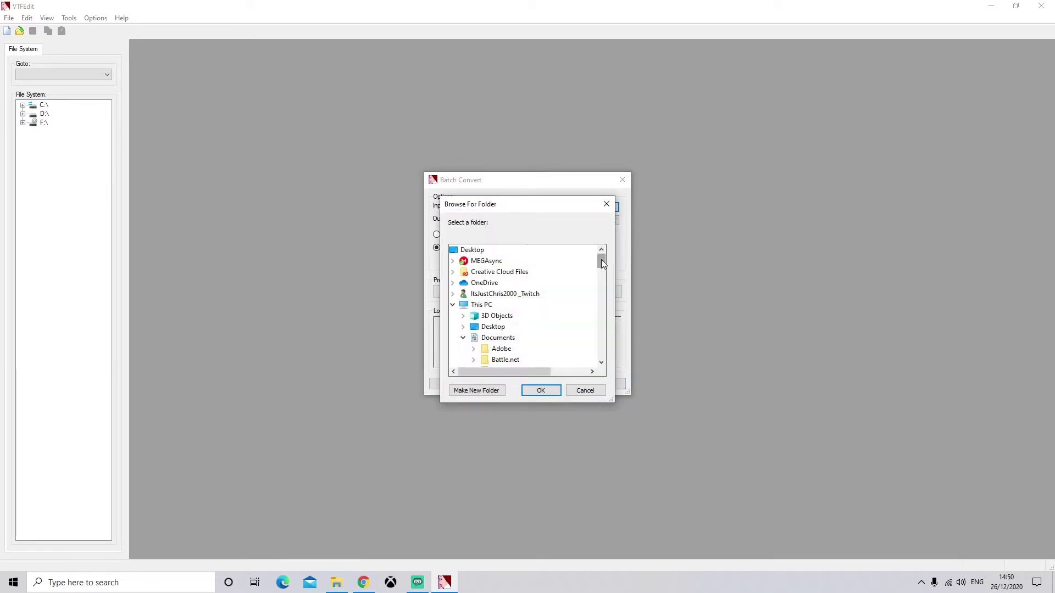
- Set batch input to TUT Decompiled Textures and output to TUT CSGO Texturez
left_click_drag(603, 263, 608, 333)
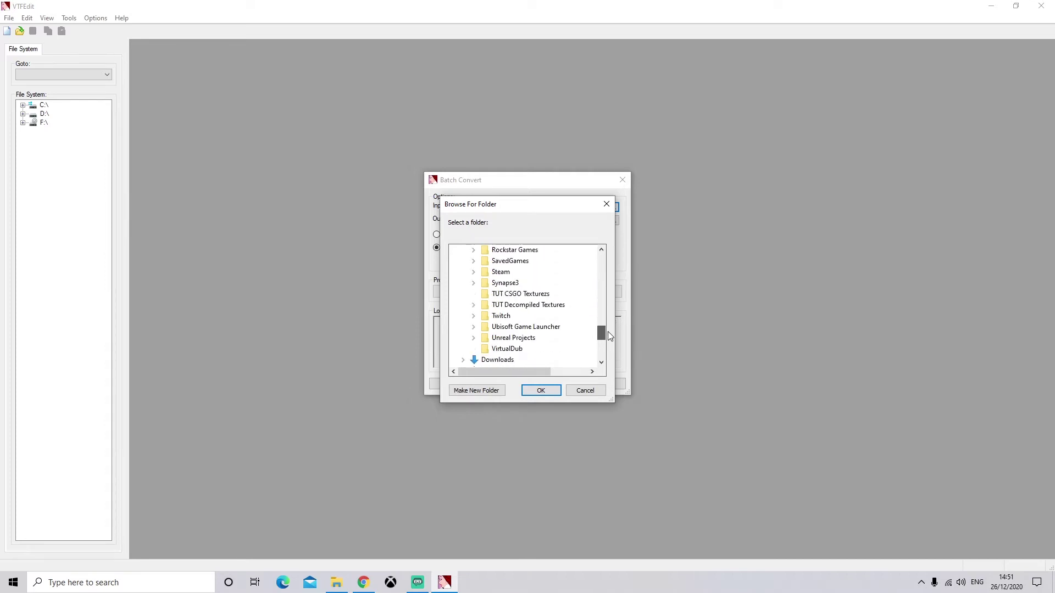
left_click(538, 307)
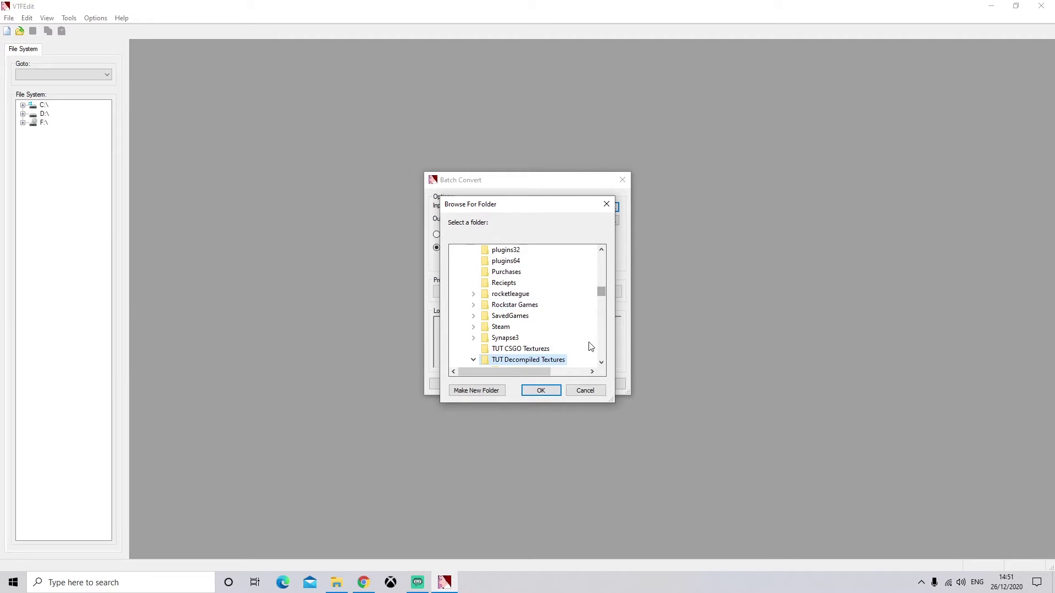
left_click(537, 390)
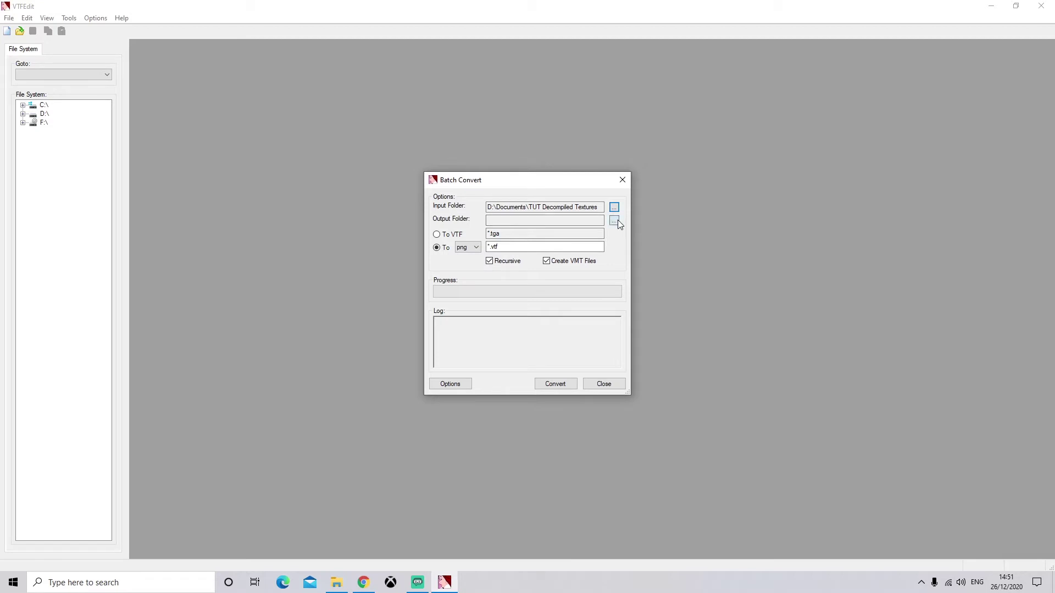
left_click(614, 221)
scroll(602, 301, "down", 1)
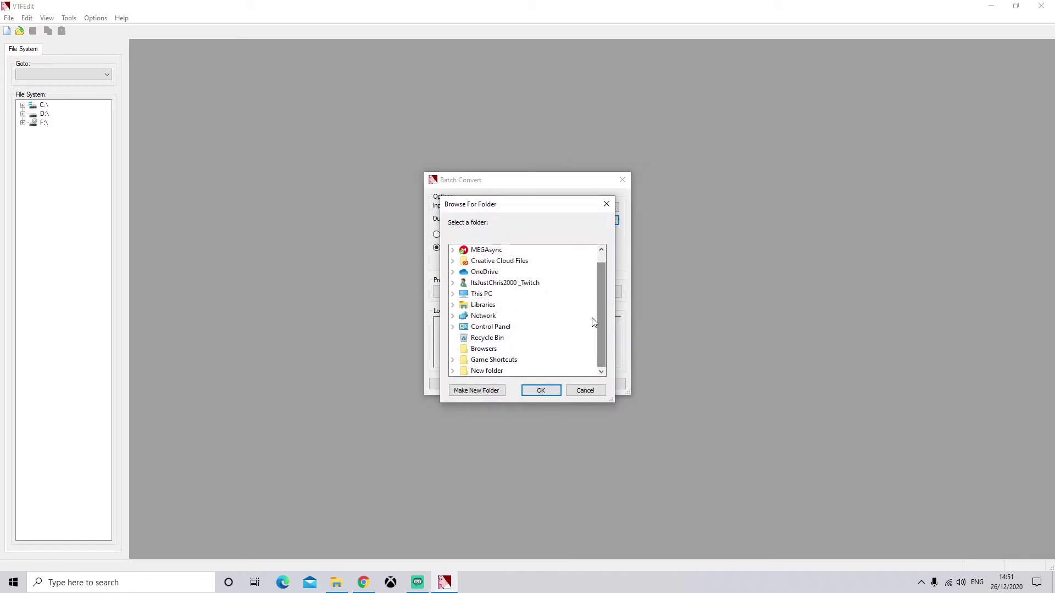
key("Return")
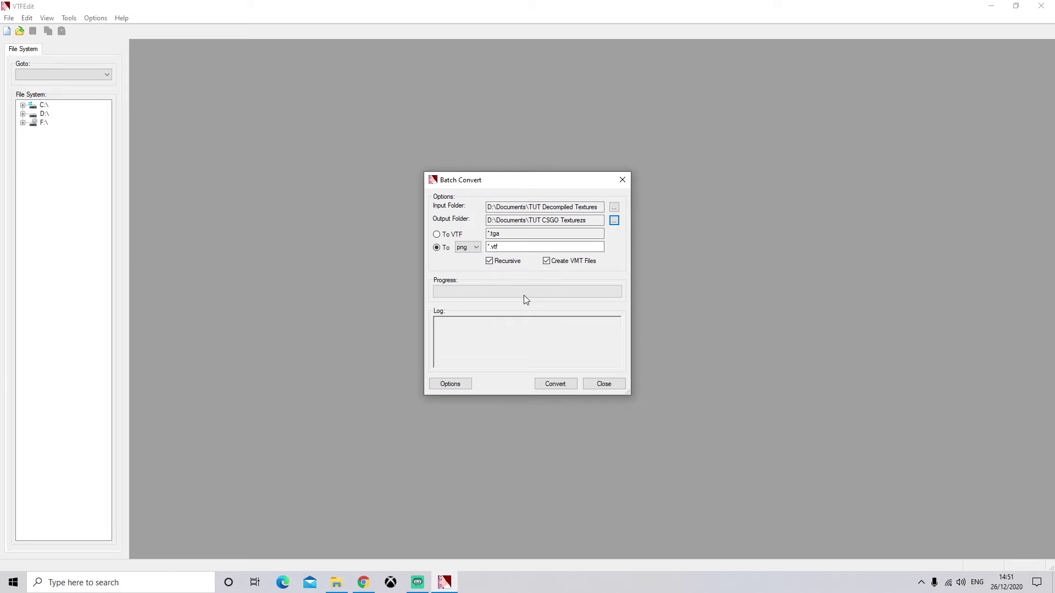
left_click(476, 247)
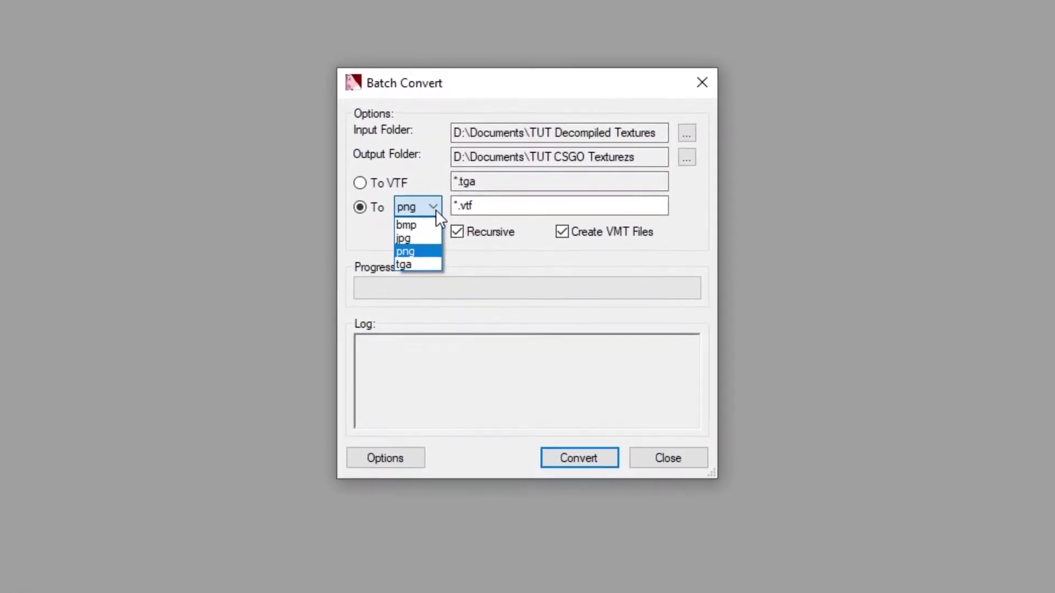
- Keep the VTF-to-image direction with png output and start the batch conversion
left_click(444, 219)
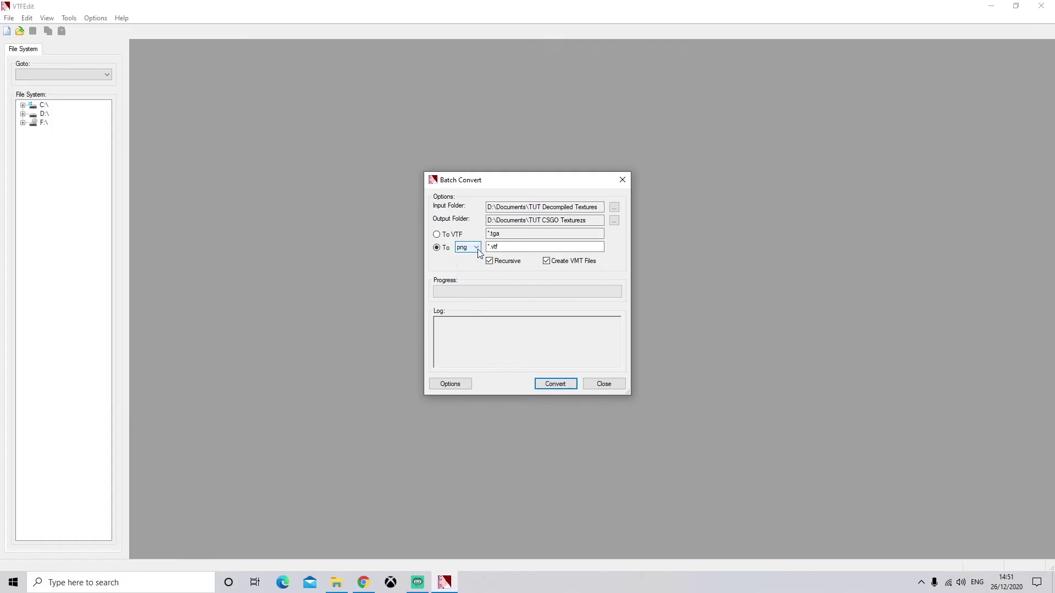
left_click(476, 248)
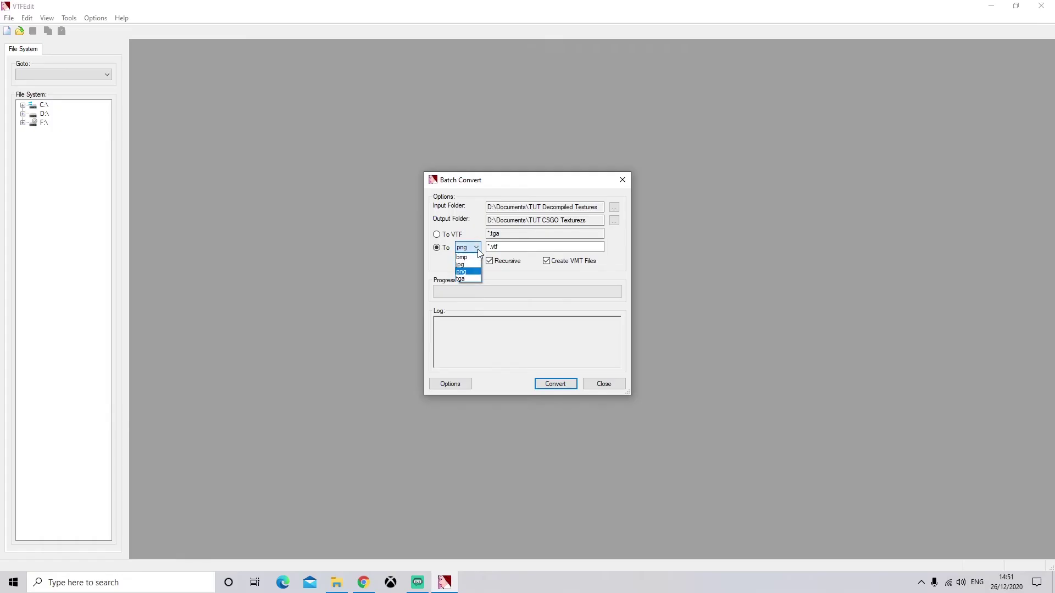
left_click(476, 248)
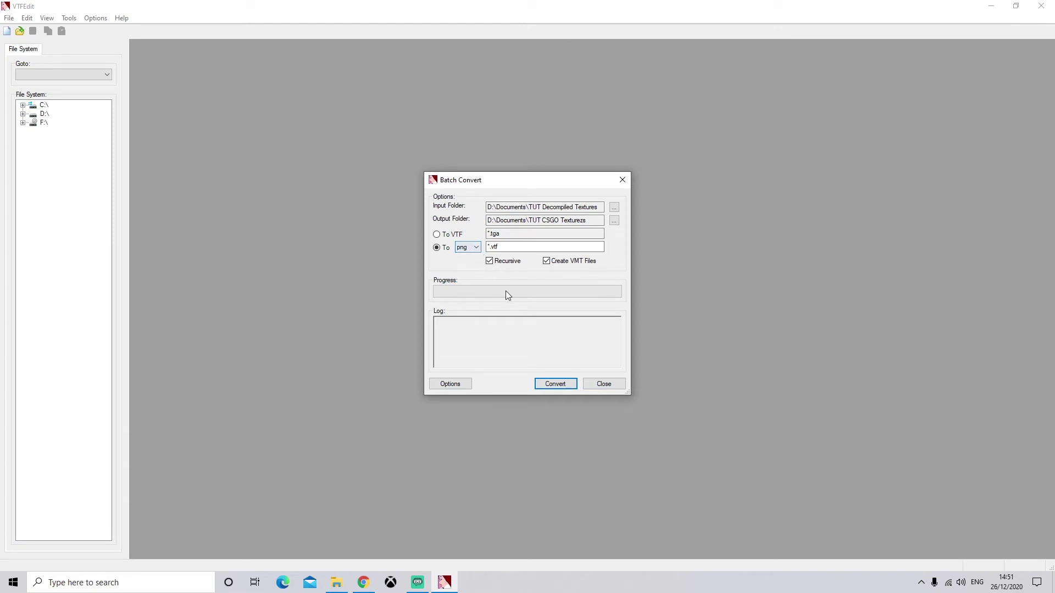
left_click(437, 234)
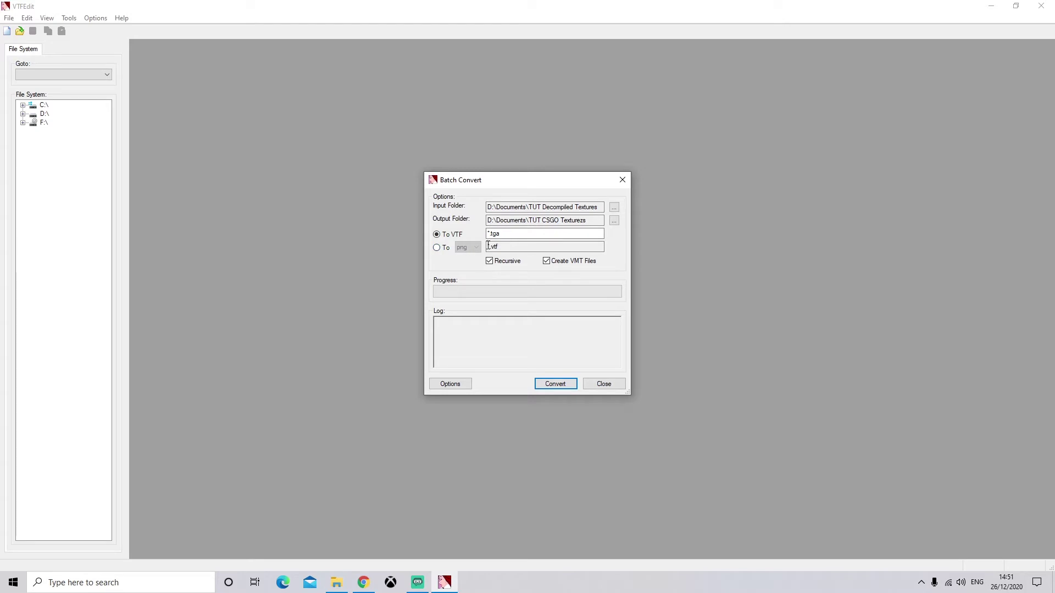
left_click(437, 249)
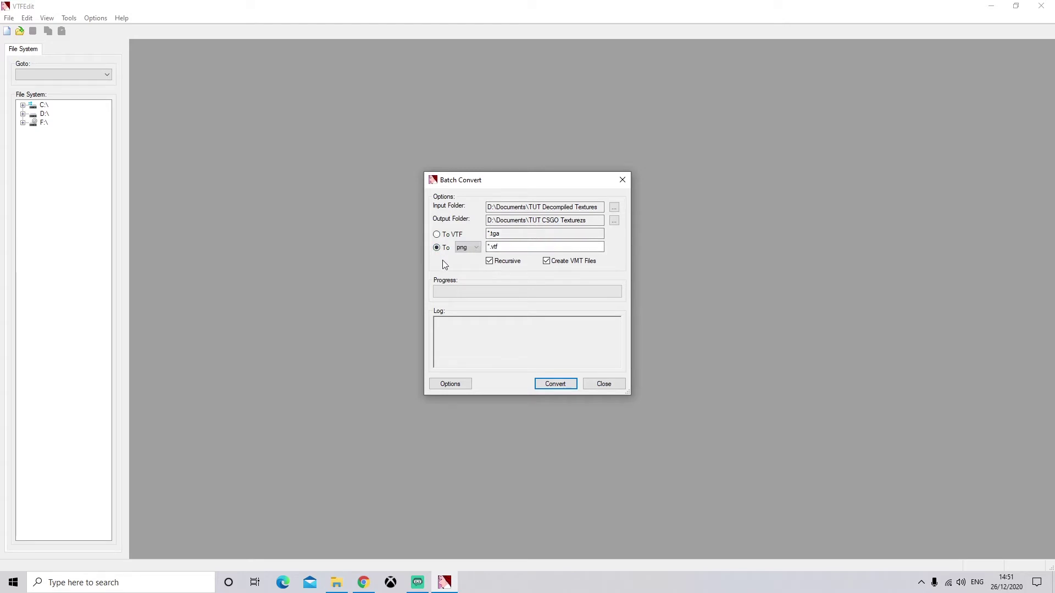
left_click(477, 248)
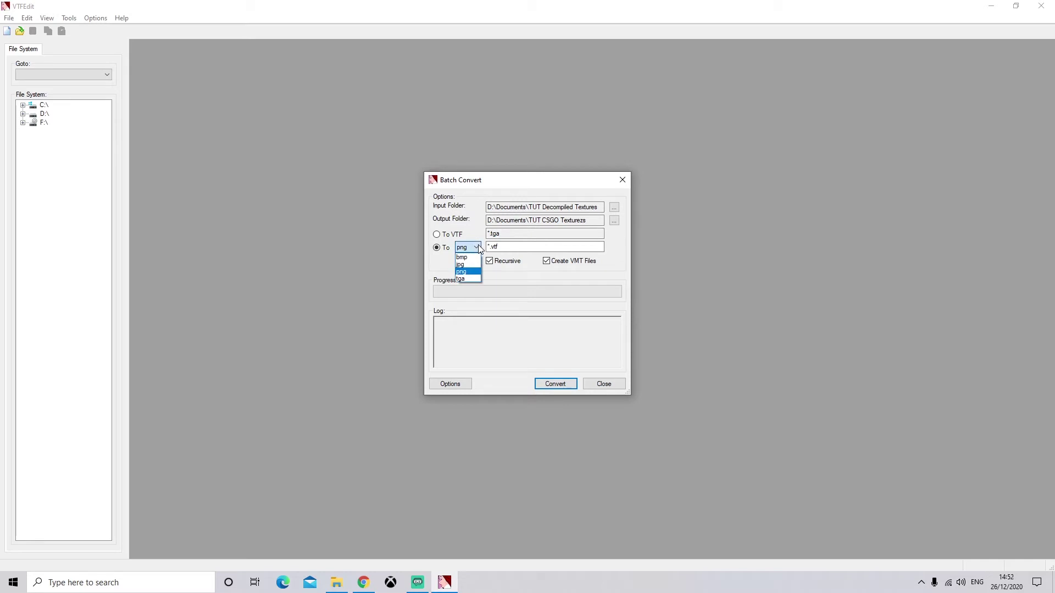
left_click(478, 247)
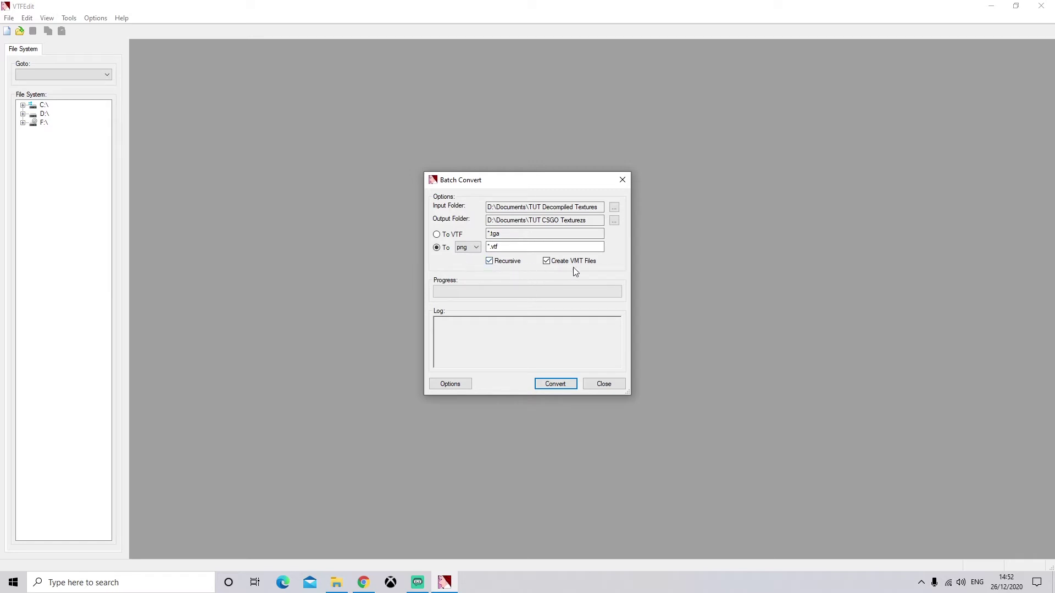
left_click(551, 387)
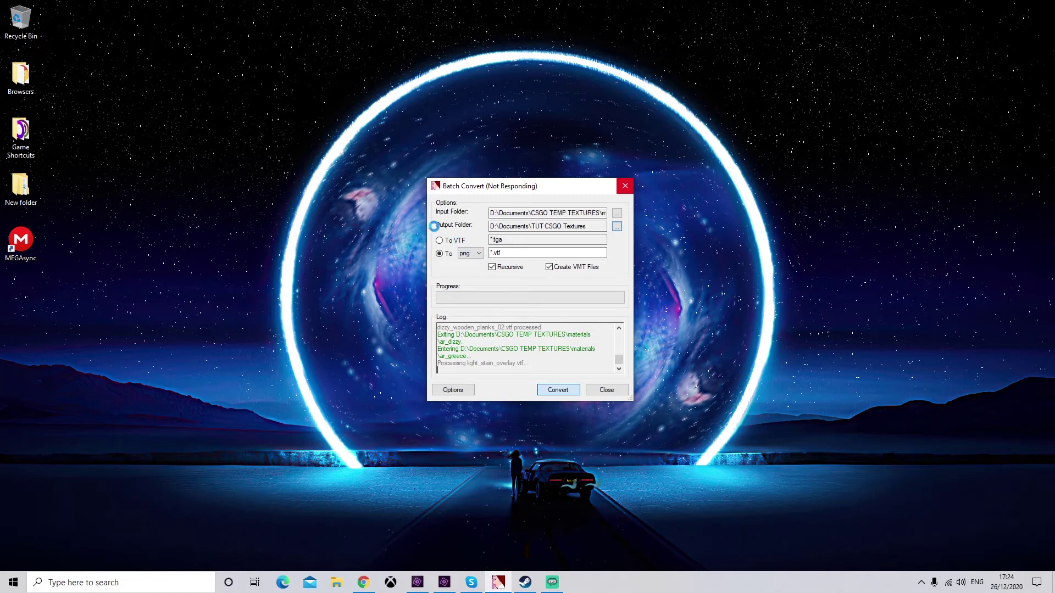
- In File Explorer, browse Documents > TUT CSGO Textures > models > props
left_click(336, 582)
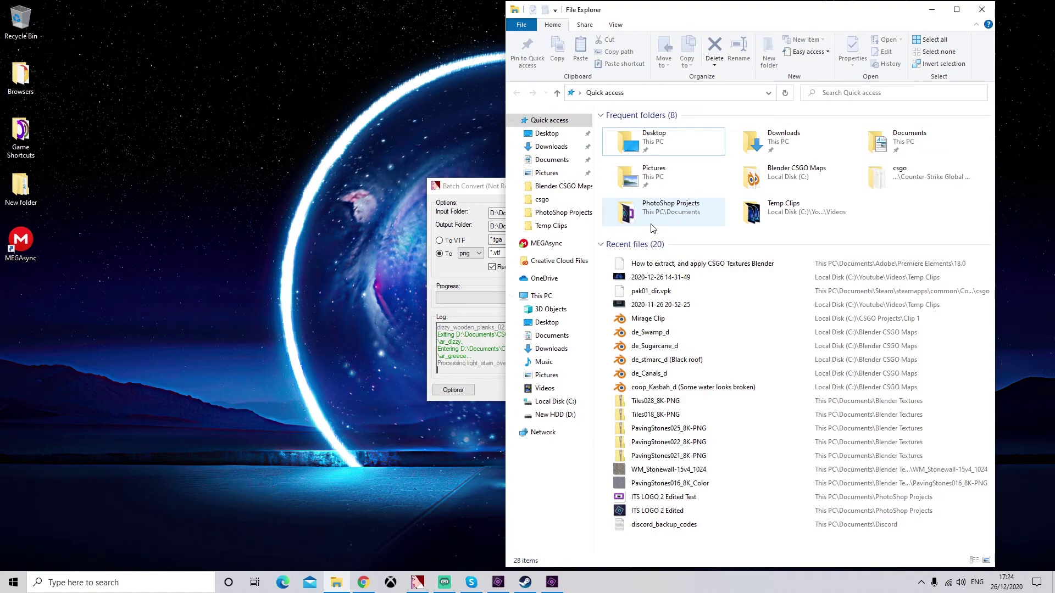
left_click(551, 159)
scroll(706, 357, "down", 6)
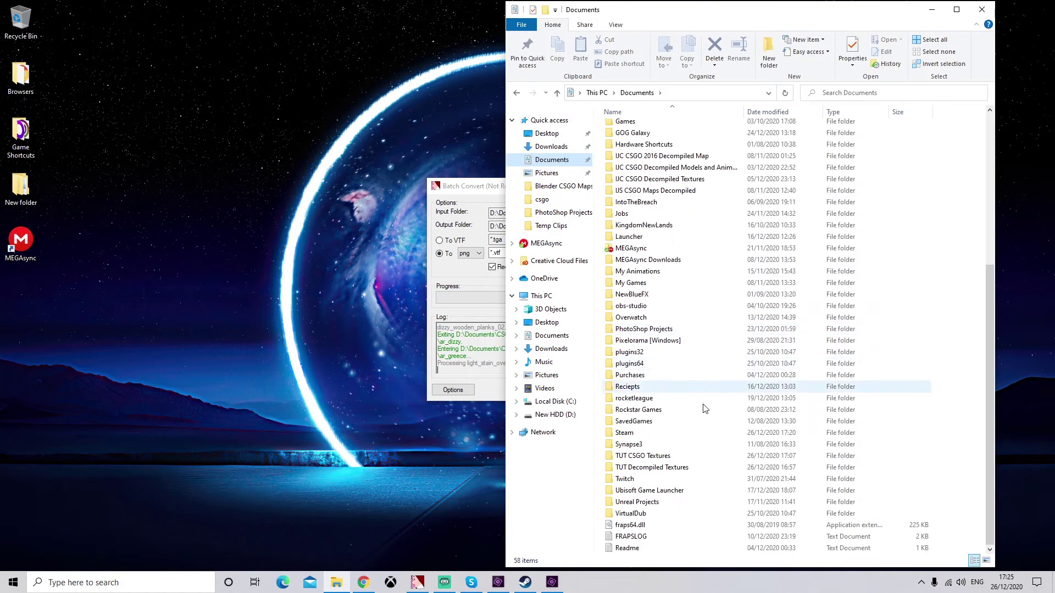
double_click(676, 455)
scroll(703, 329, "down", 10)
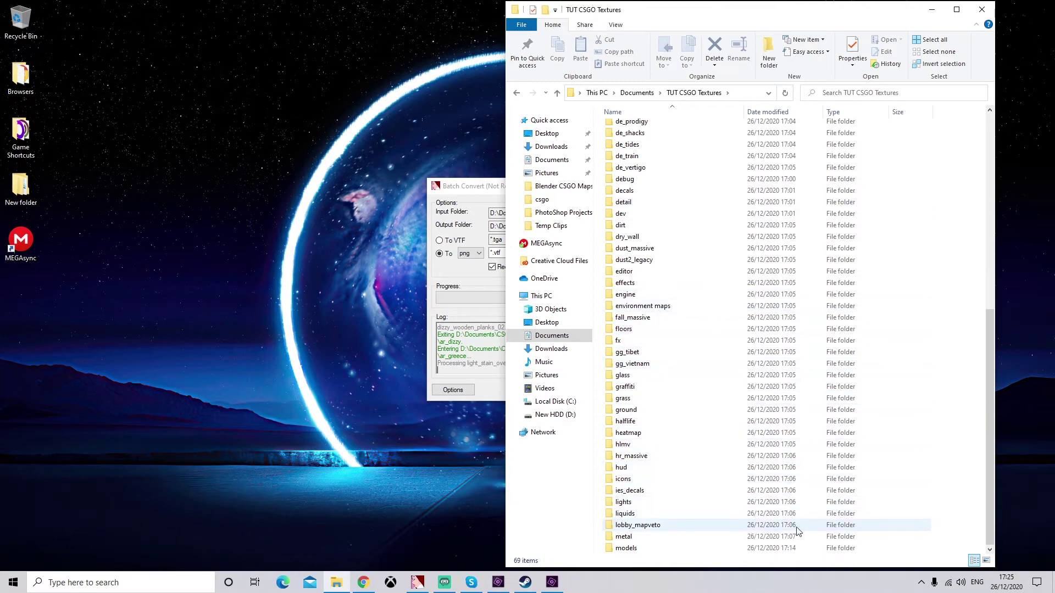
double_click(794, 550)
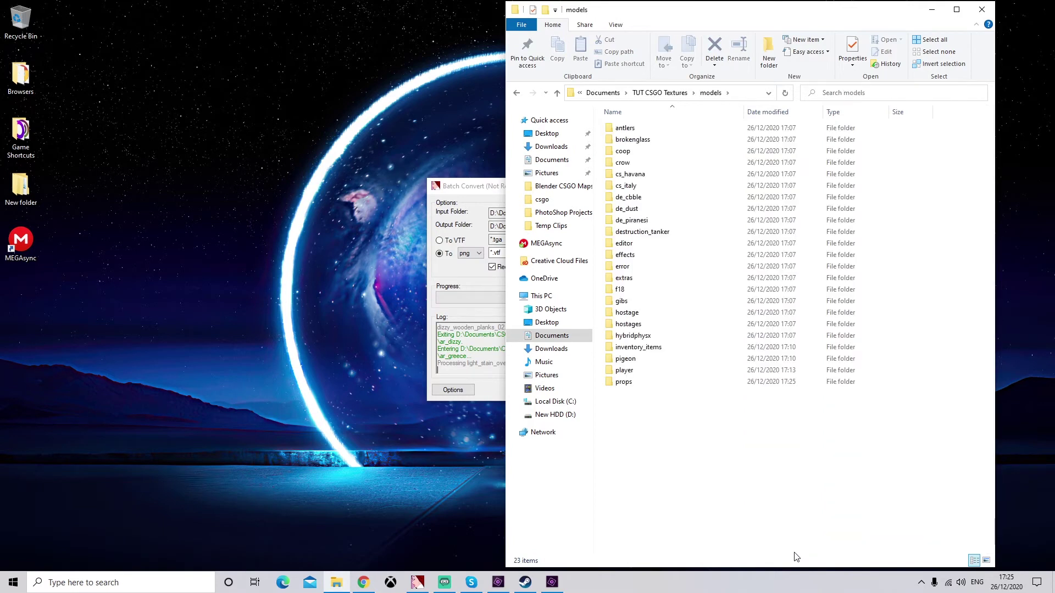
double_click(794, 382)
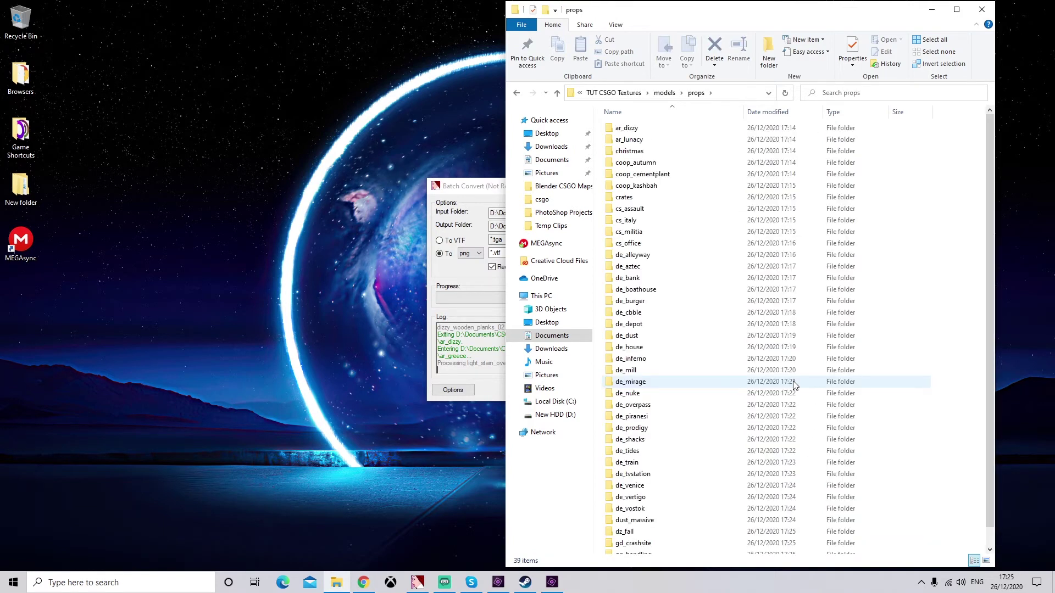
scroll(794, 386, "down", 1)
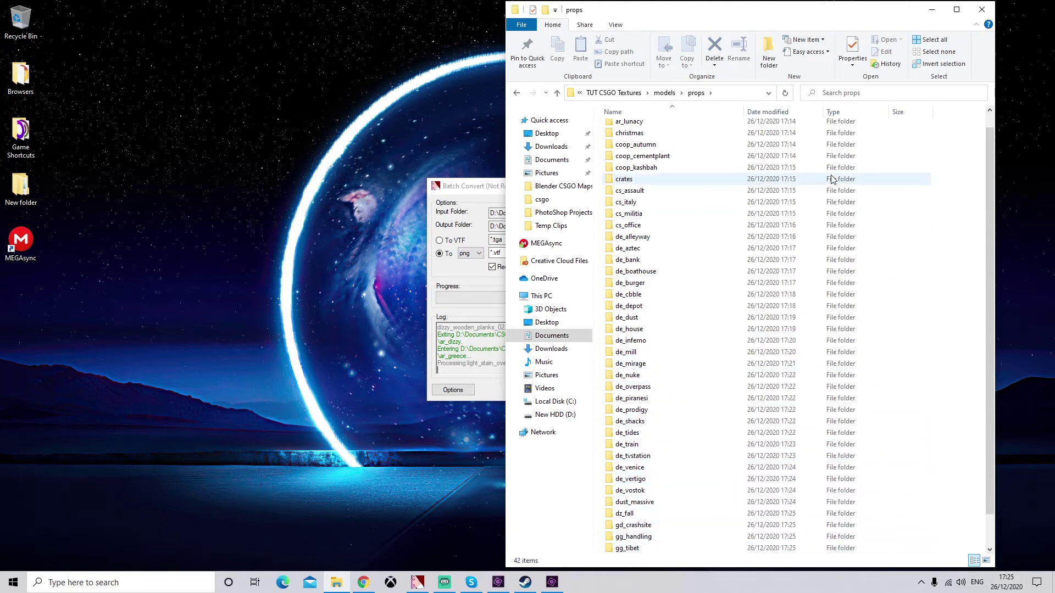
scroll(843, 408, "down", 1)
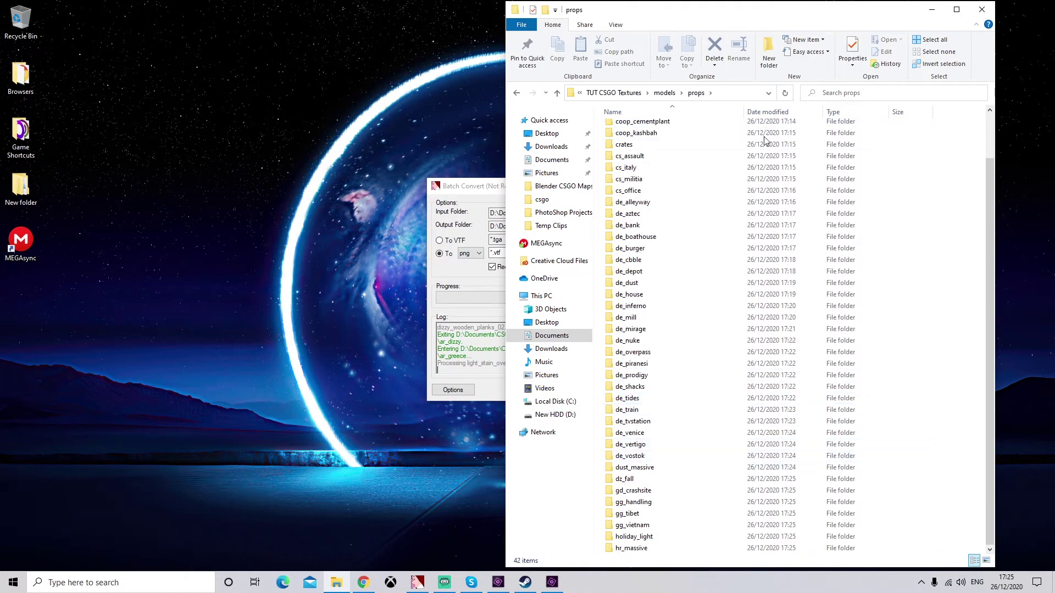
- Return to models, reopen props and open the hr_massive folder
left_click(665, 92)
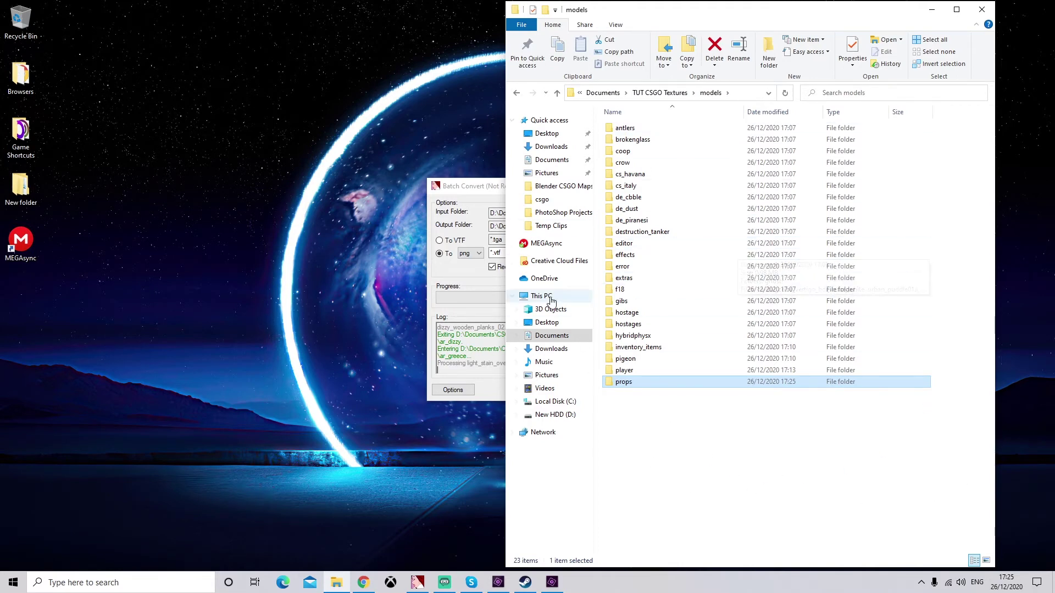
left_click(482, 189)
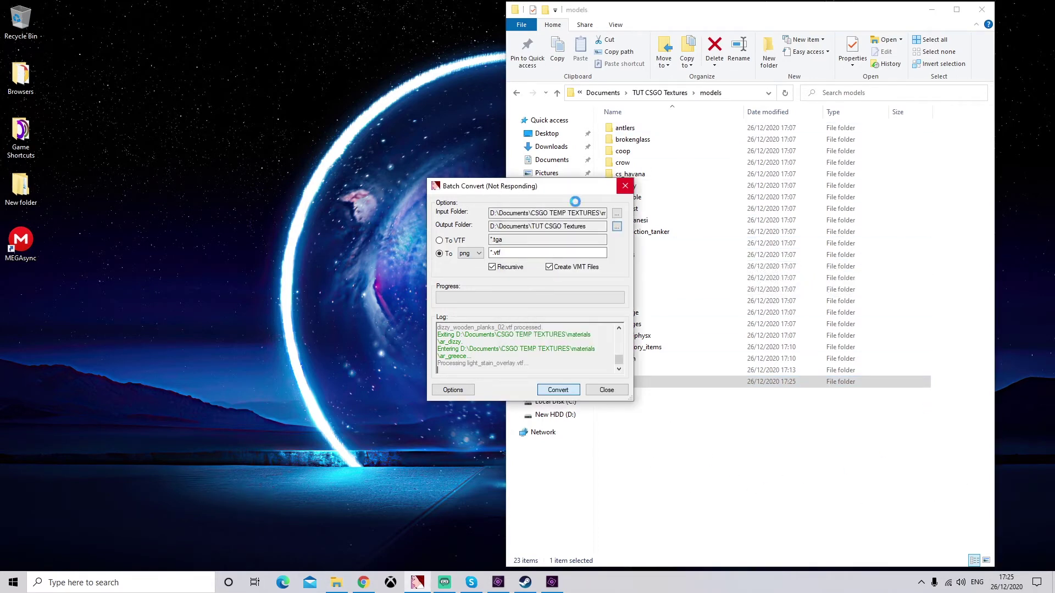
left_click(817, 445)
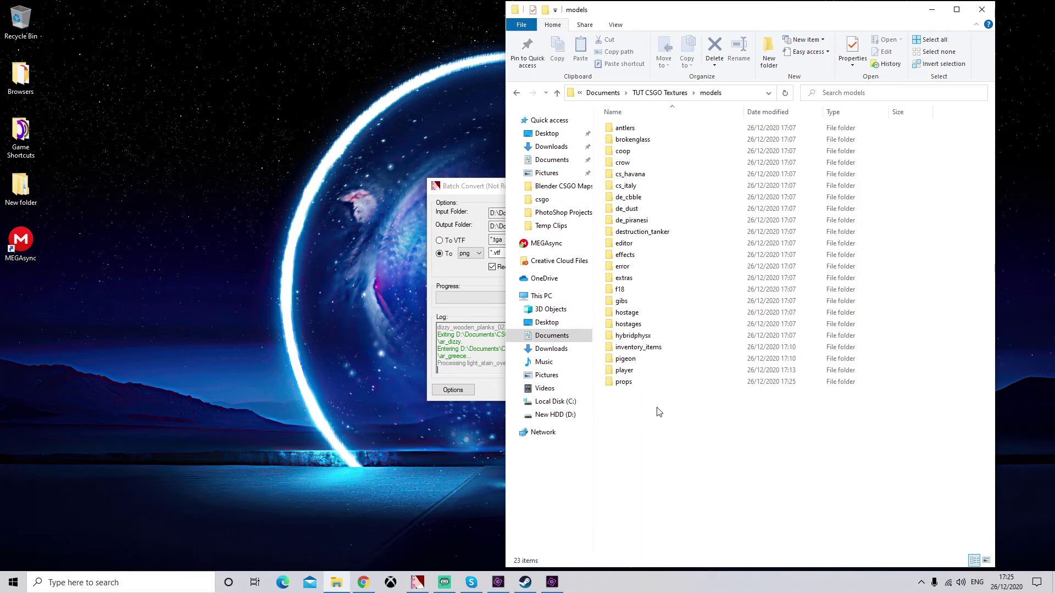
left_click(722, 385)
double_click(723, 385)
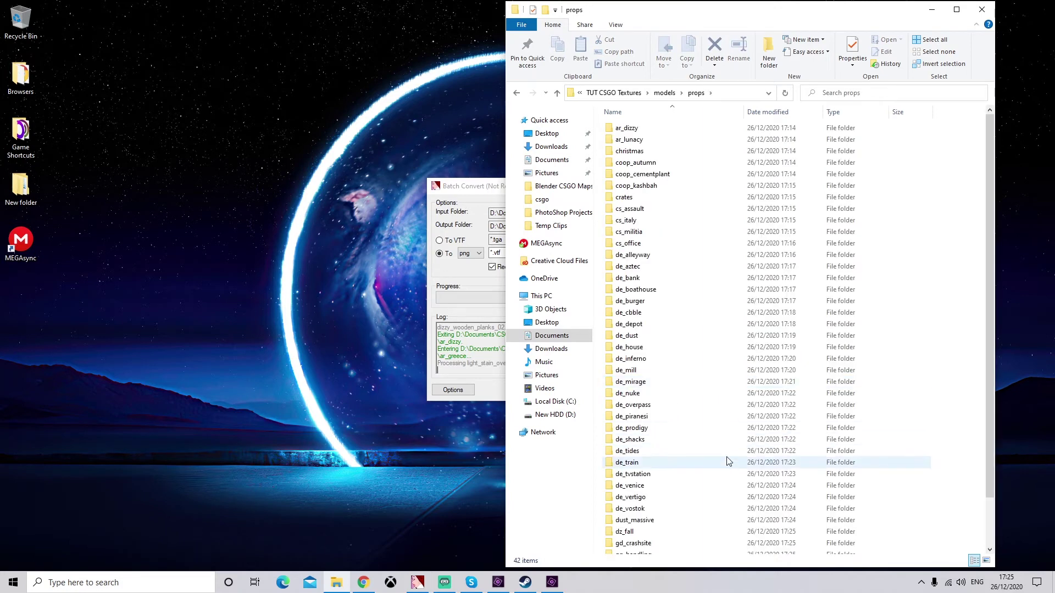
scroll(729, 461, "down", 2)
double_click(706, 548)
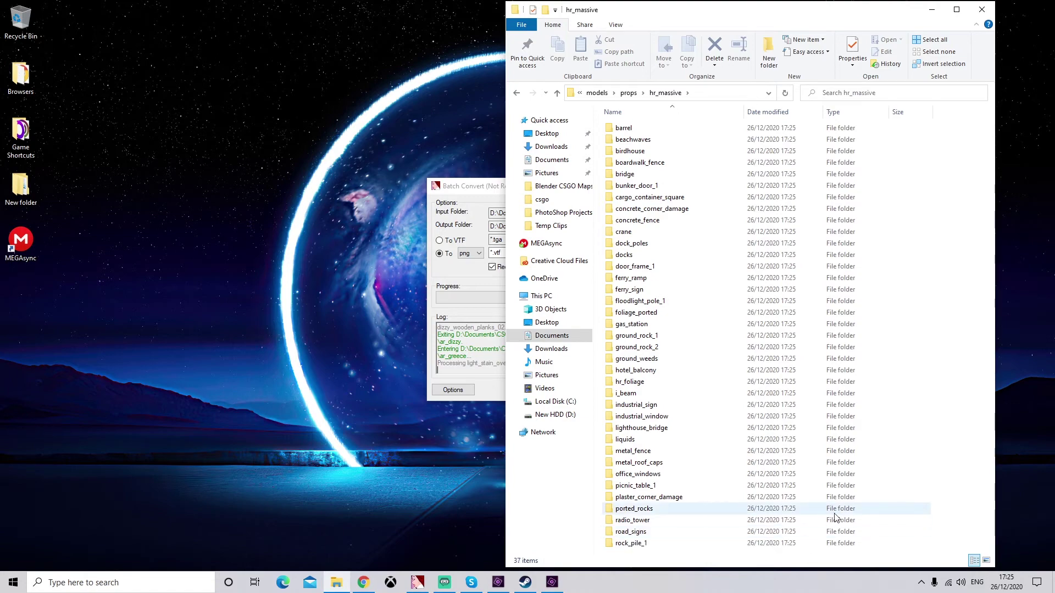
scroll(776, 305, "down", 1)
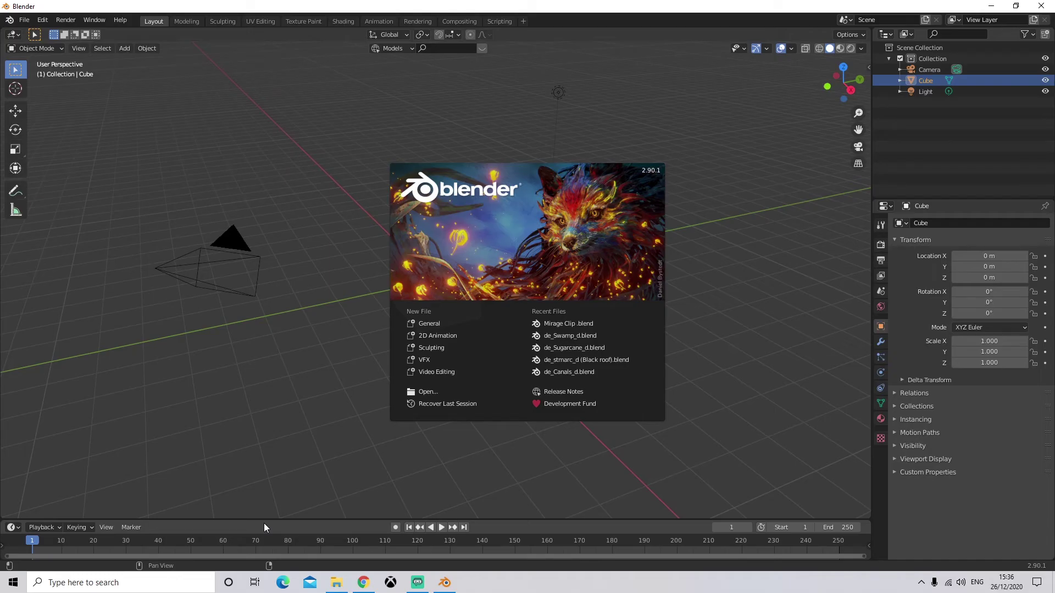
- Dismiss Blender's splash screen and delete the Camera from the scene
left_click(950, 136)
left_click(931, 73)
key("Delete")
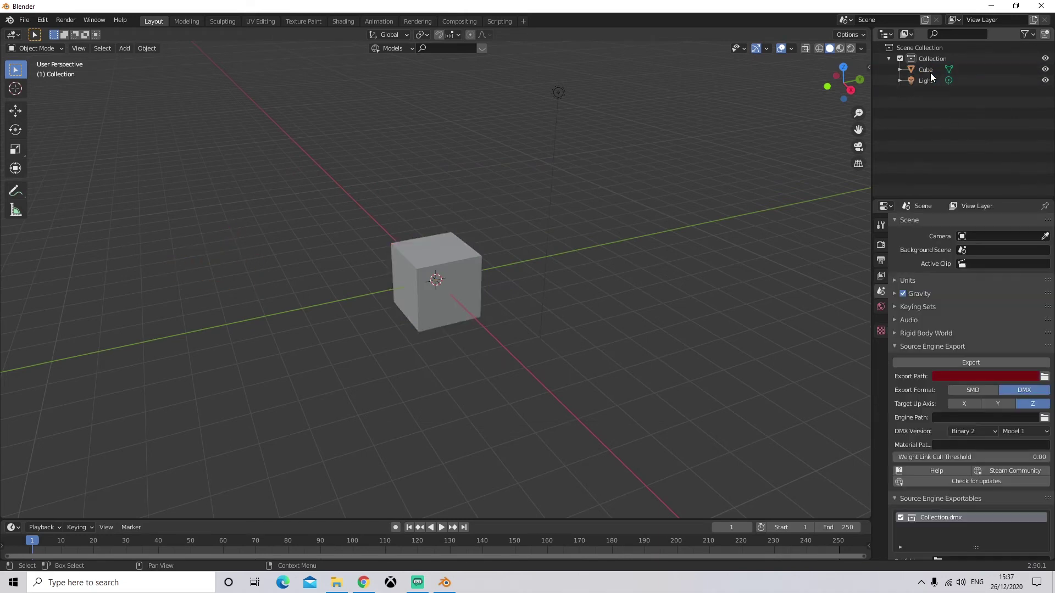
- Set the Cube material's Base Color to an Image Texture and browse for an image
left_click(928, 71)
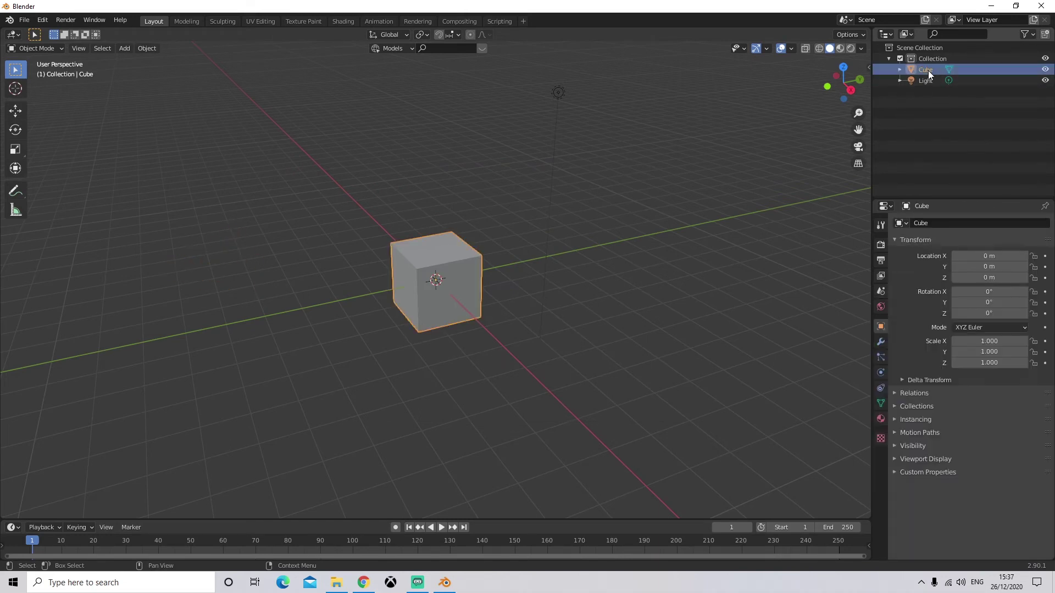
left_click(880, 419)
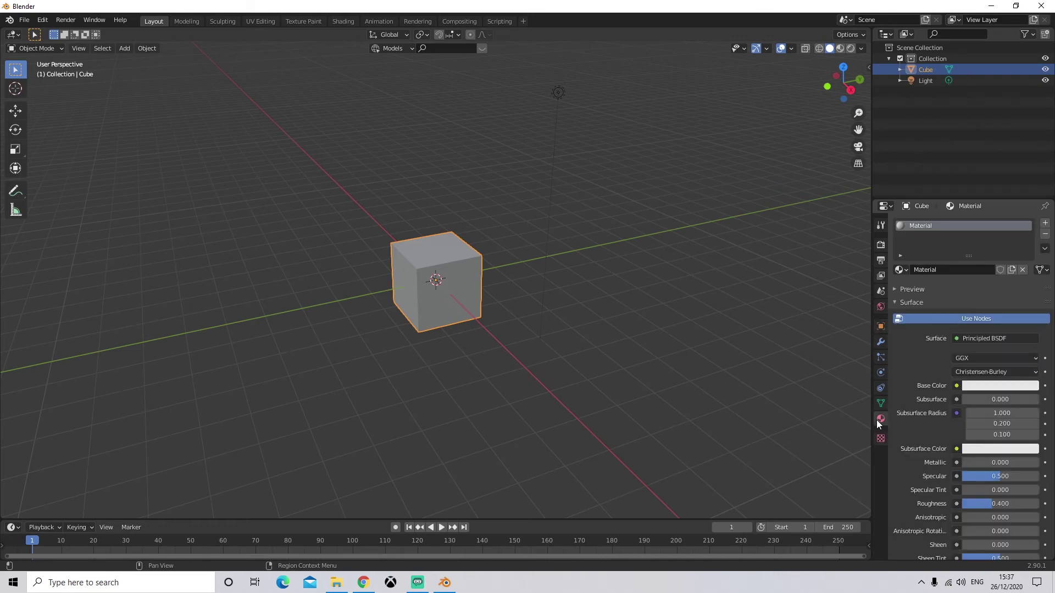
left_click(958, 386)
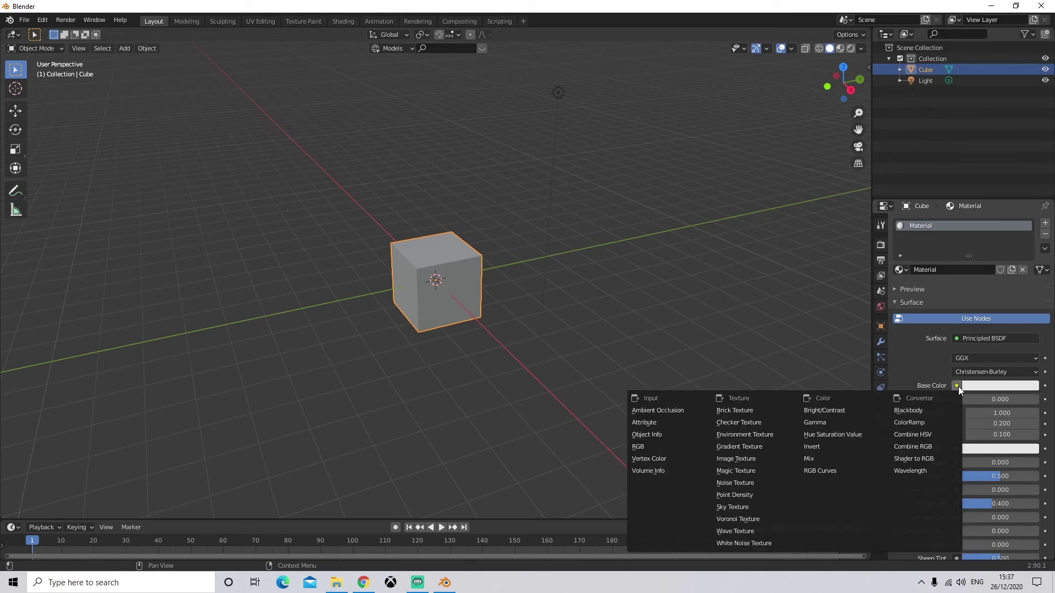
left_click(752, 460)
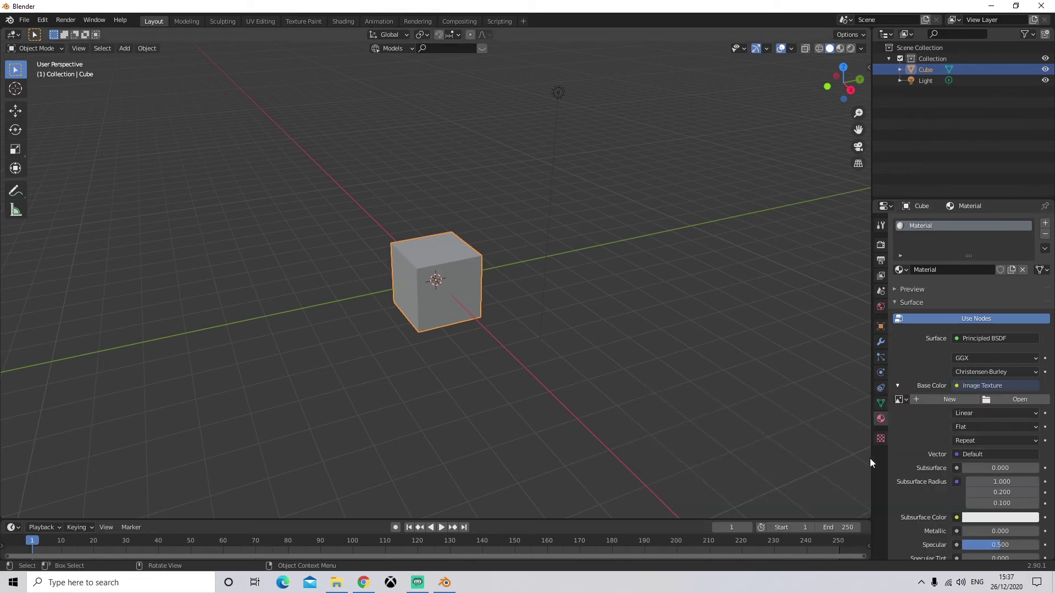
left_click(1002, 401)
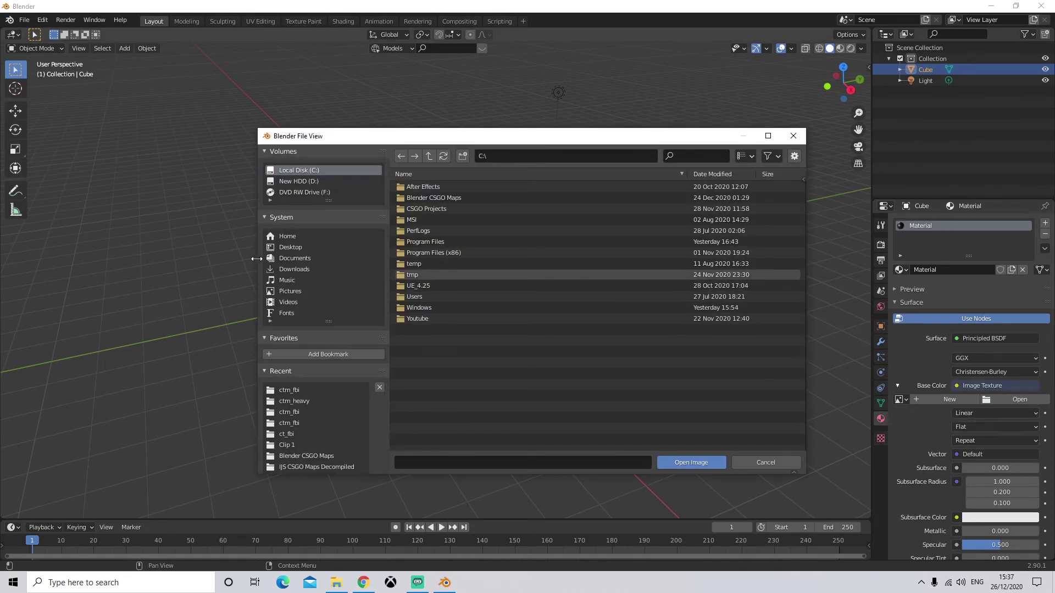
- Load ctm_fbi_v2_body_varianta_color.png from TUT CSGO Texturezs\models\player\custom_player\econ\body\ctm_fbi
left_click(288, 258)
scroll(552, 286, "down", 5)
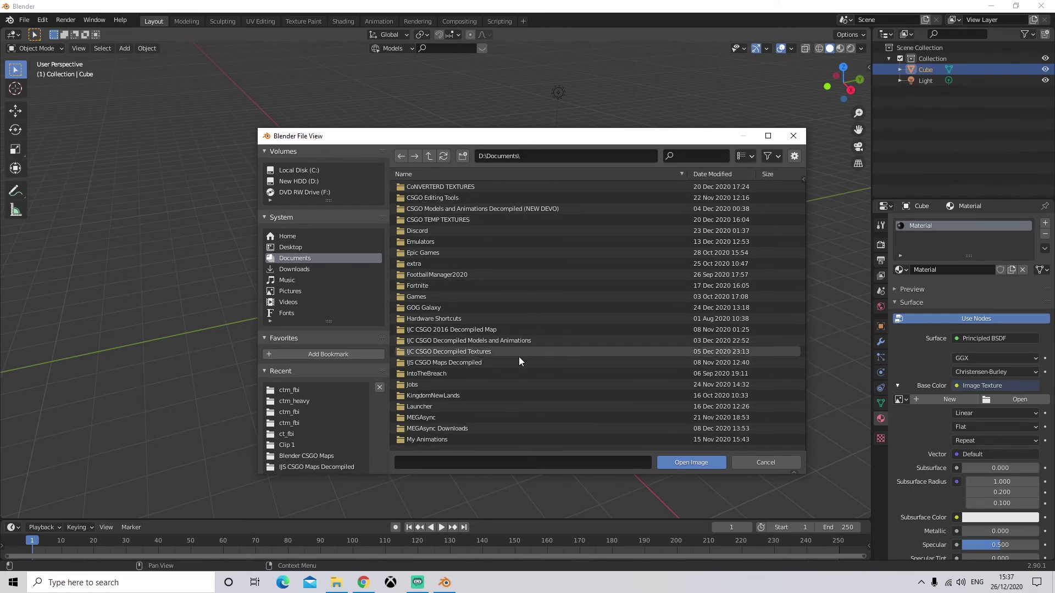
scroll(507, 377, "down", 10)
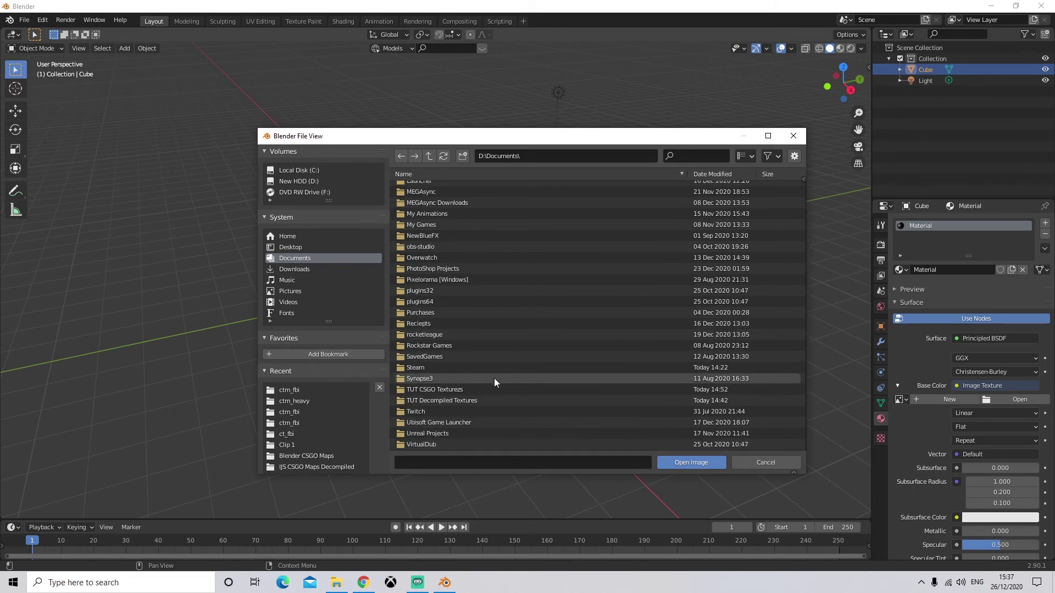
double_click(484, 389)
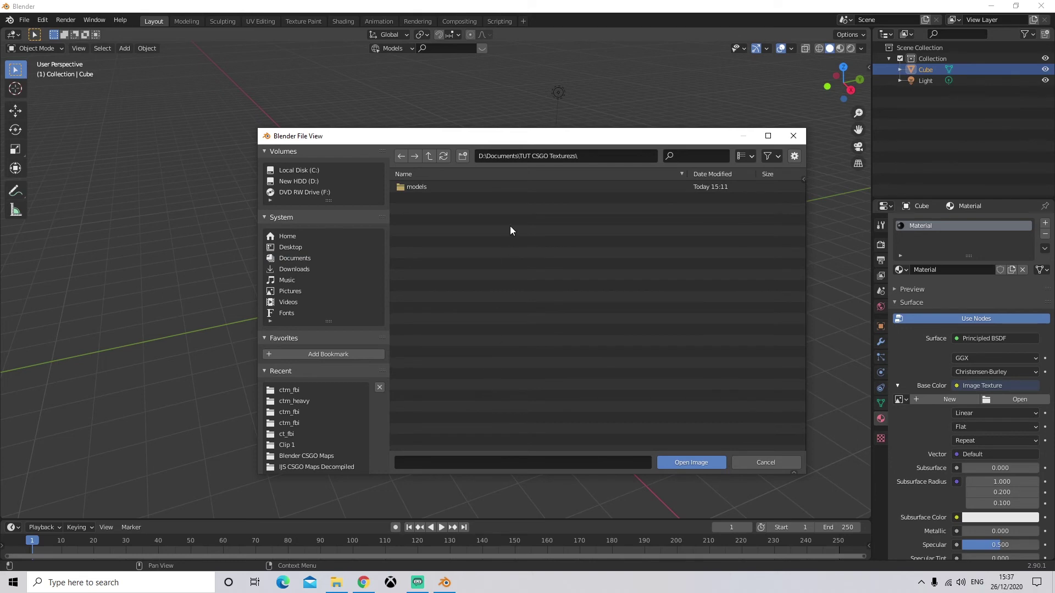
double_click(445, 187)
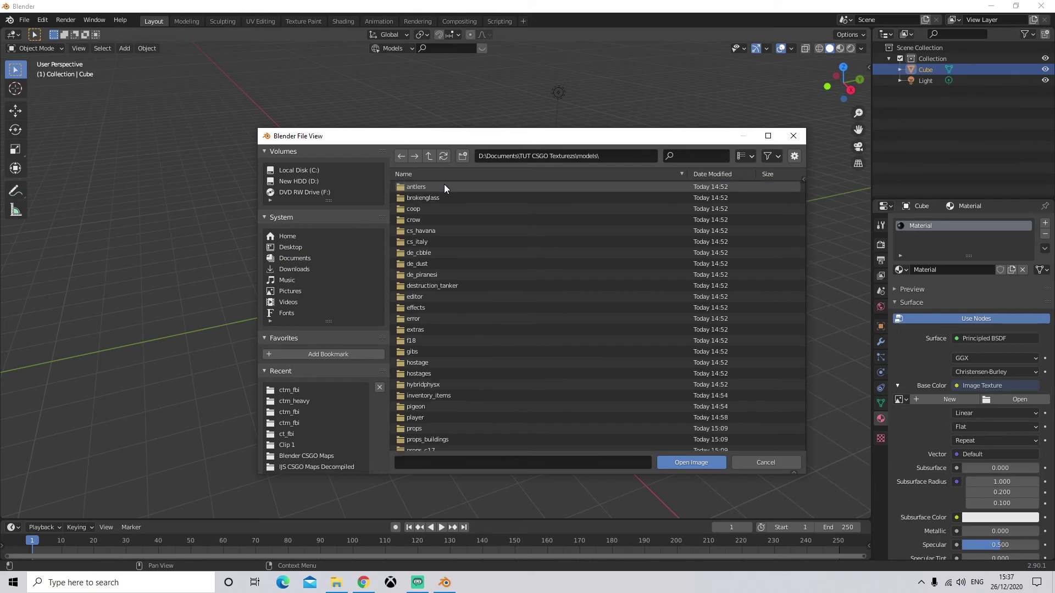
scroll(493, 295, "down", 1)
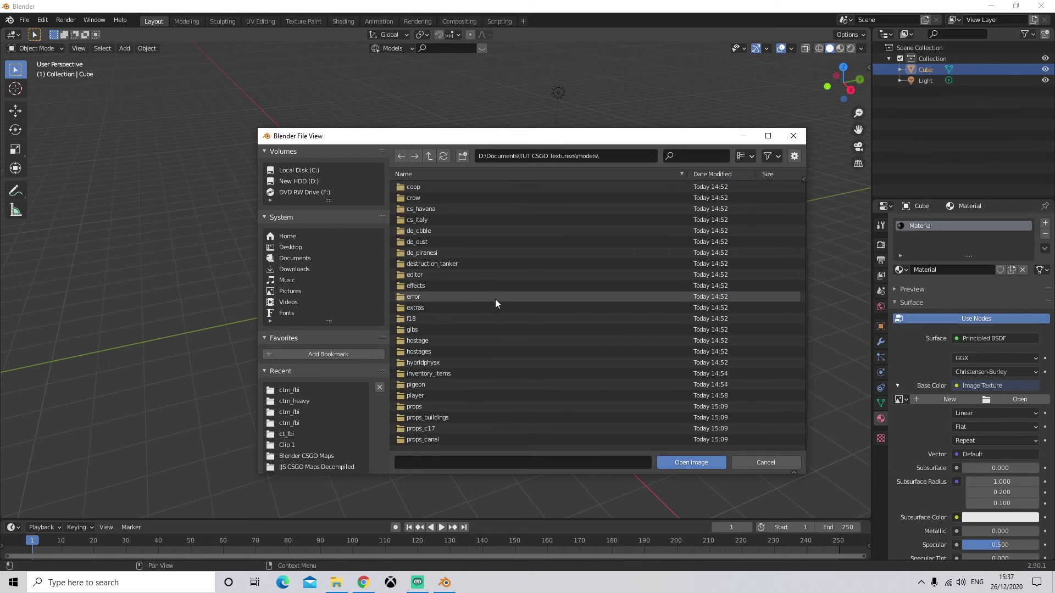
double_click(432, 396)
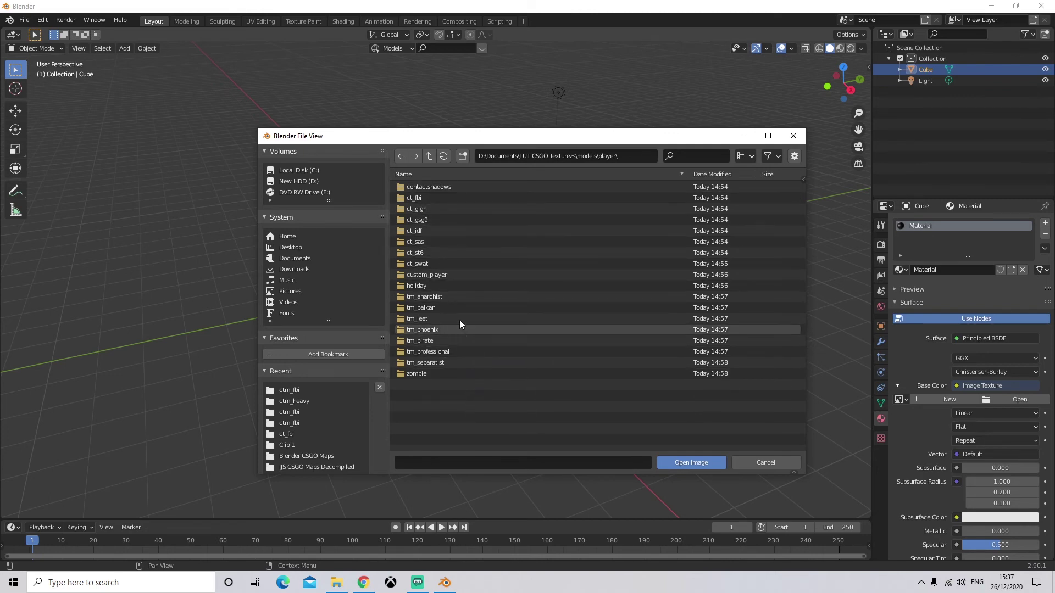
double_click(447, 276)
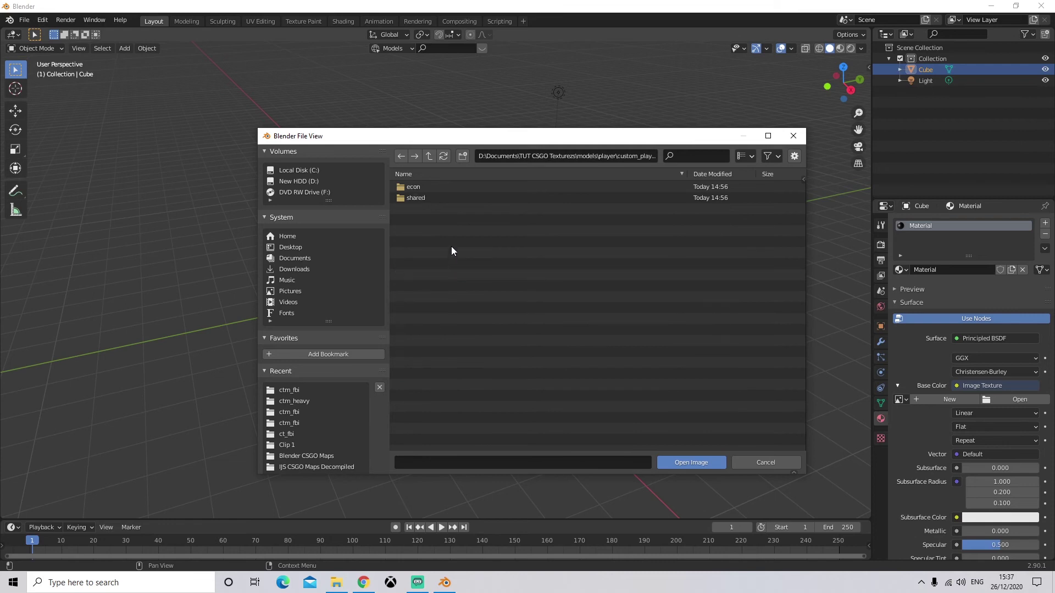
double_click(429, 188)
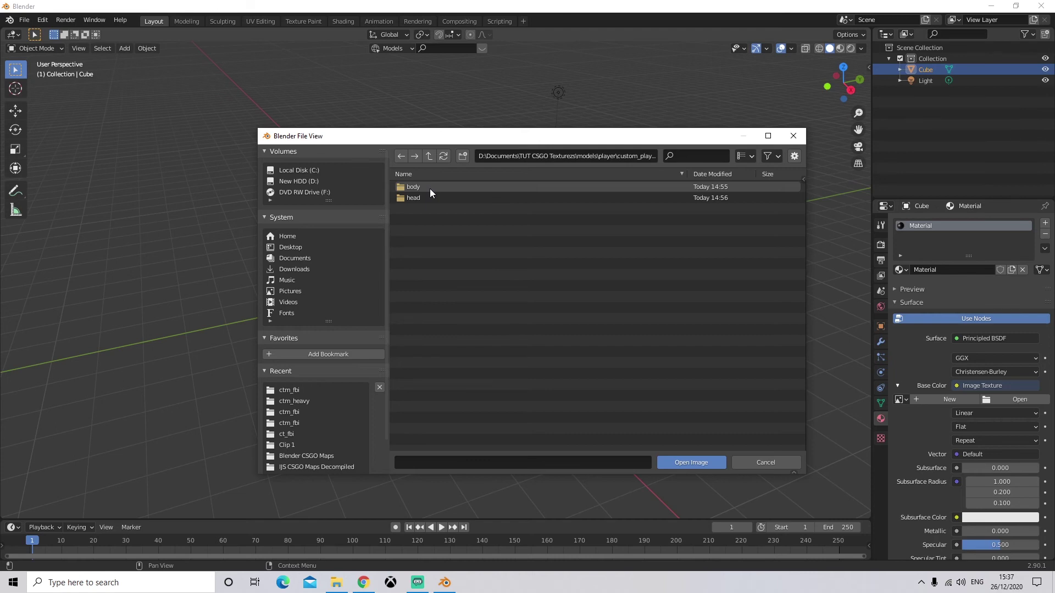
double_click(430, 189)
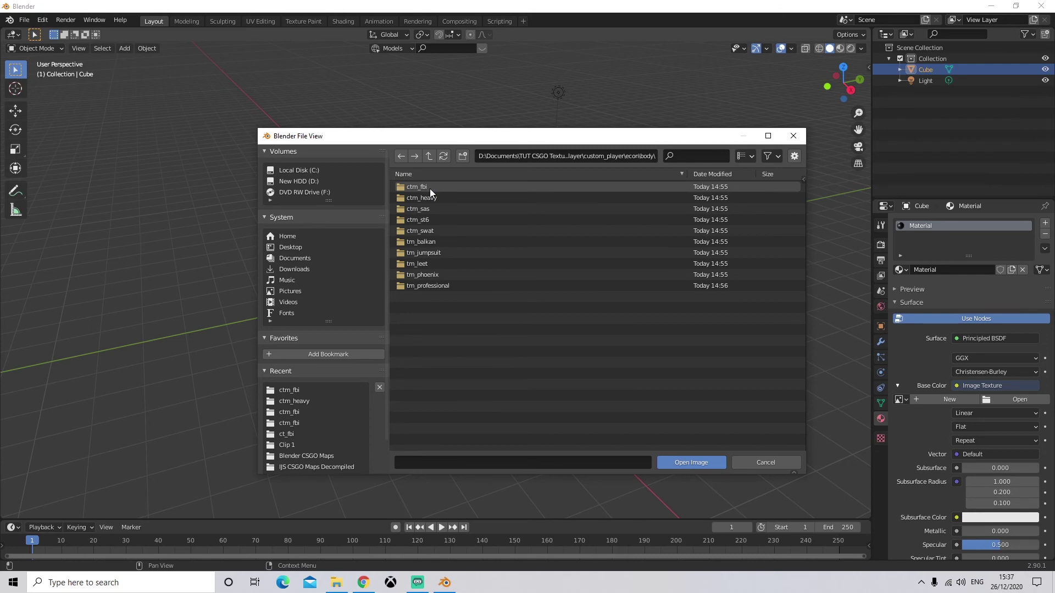
double_click(429, 187)
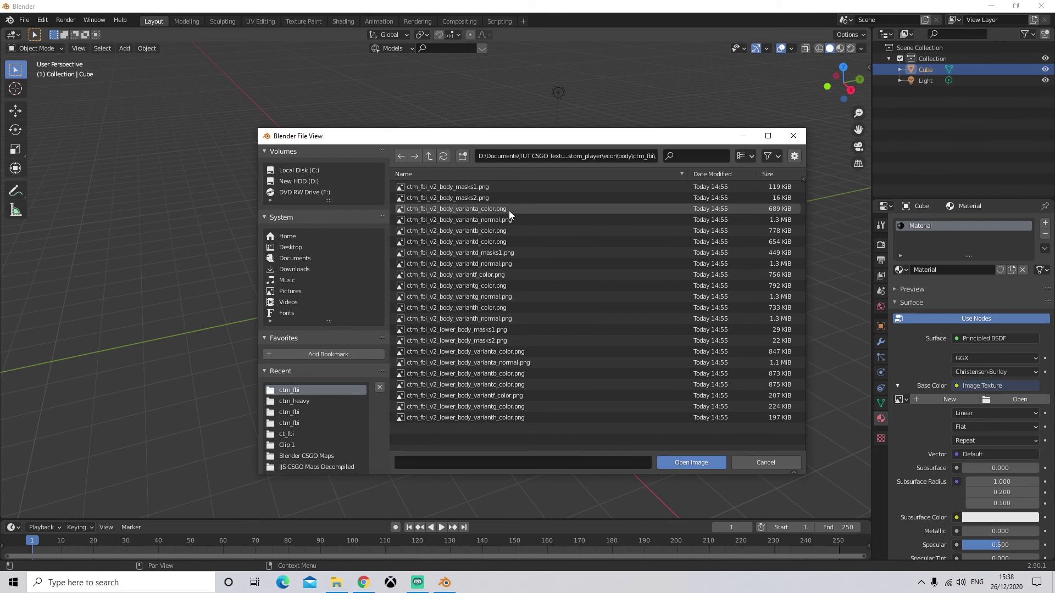
double_click(509, 210)
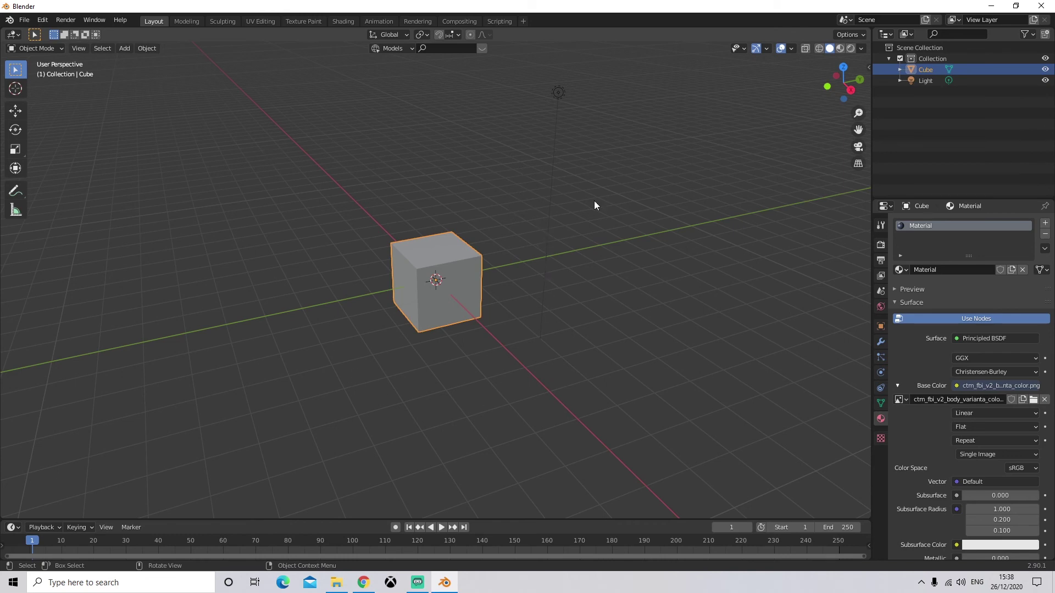
- Switch the viewport to Material Preview shading and orbit around the FBI-textured cube
left_click(837, 48)
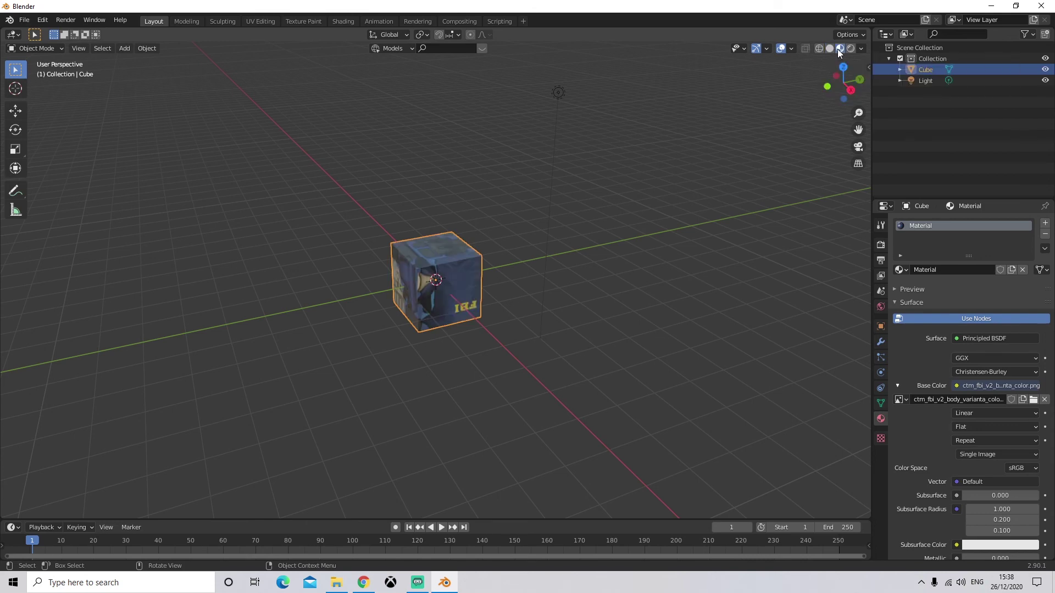
middle_click_drag(426, 310, 470, 314)
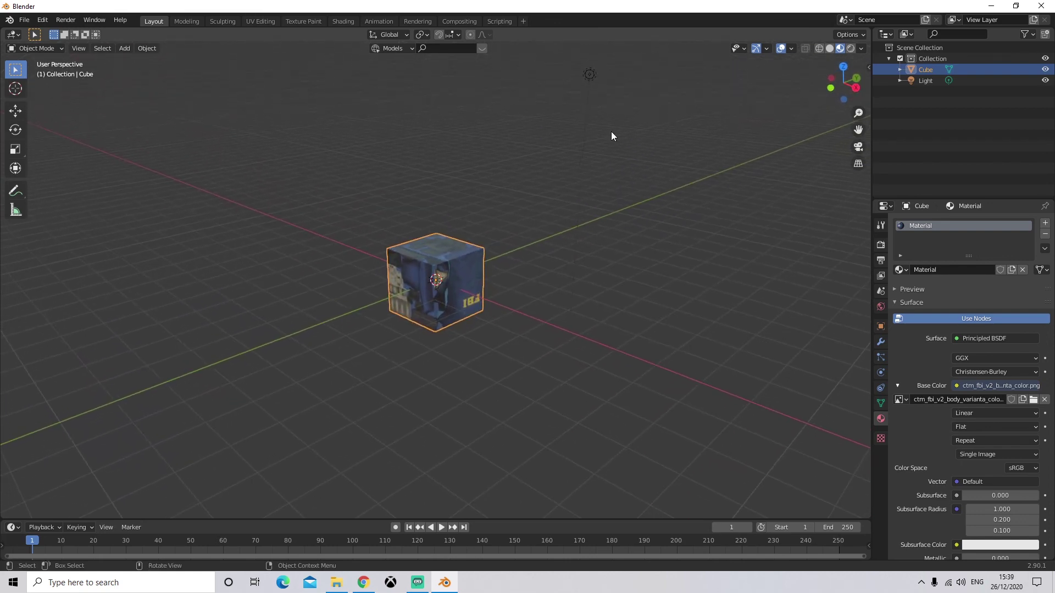